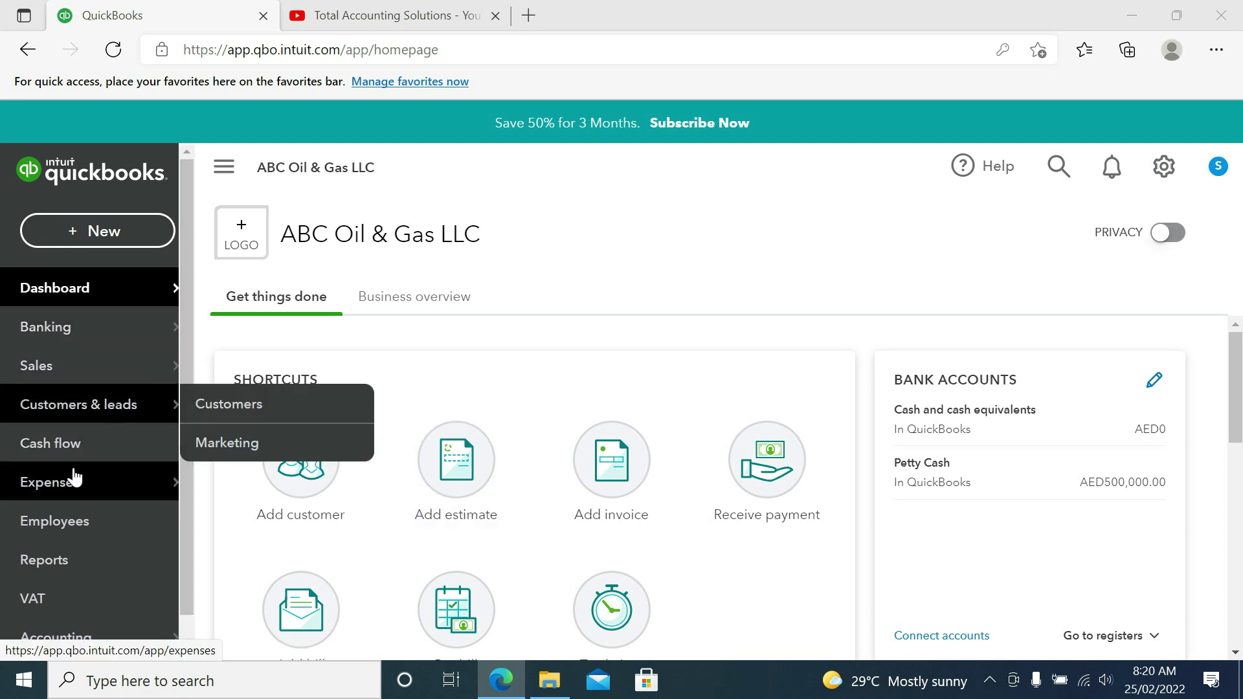
# Step: Go to Expenses and start a manual expense, opening a blank expense form
pyautogui.moveTo(69, 480)
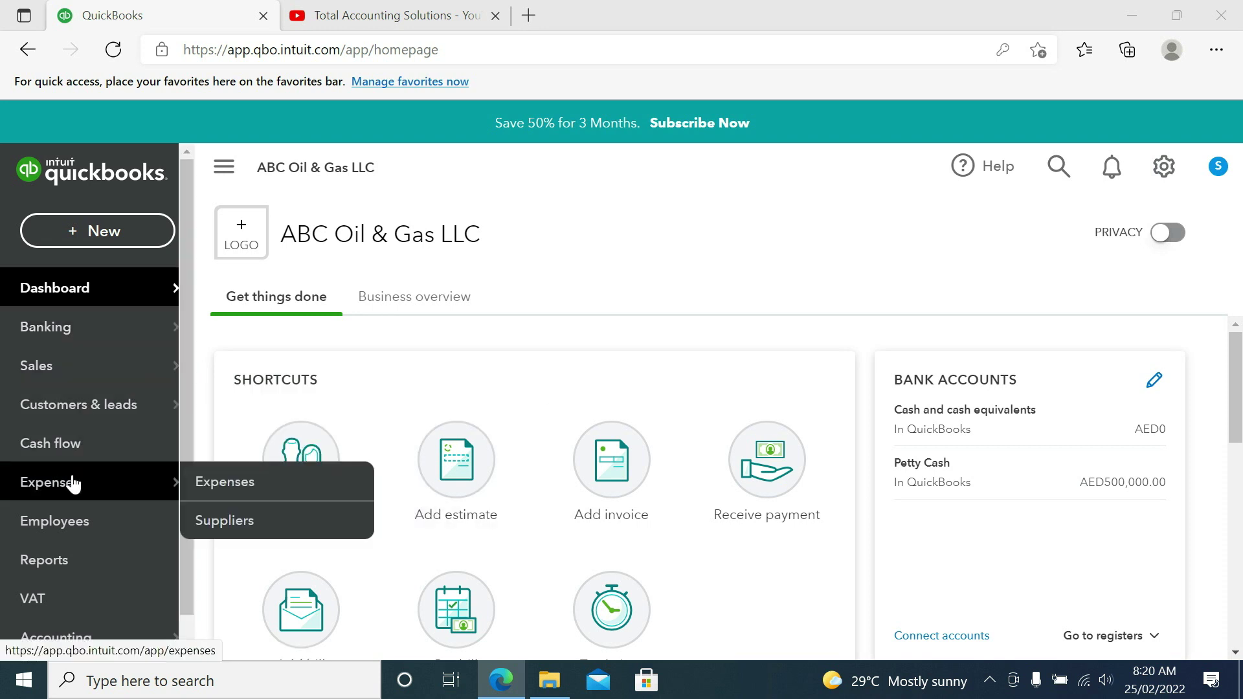
pyautogui.click(211, 486)
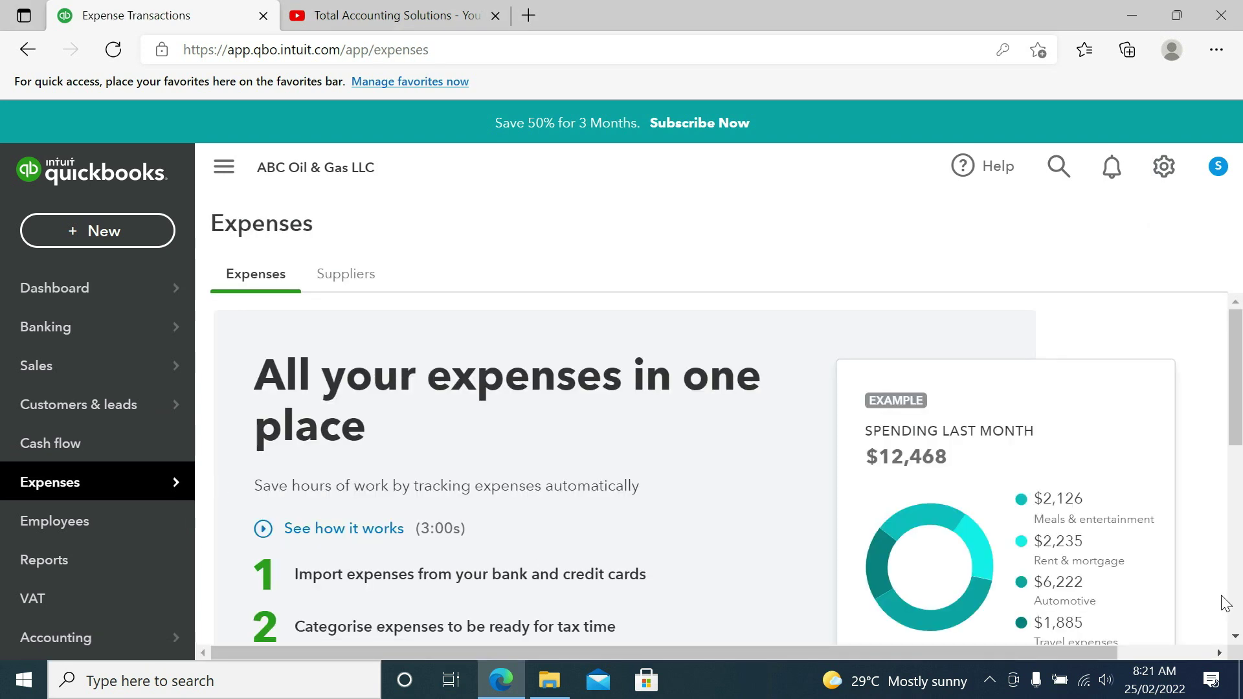
pyautogui.scroll(-5, 1227, 606)
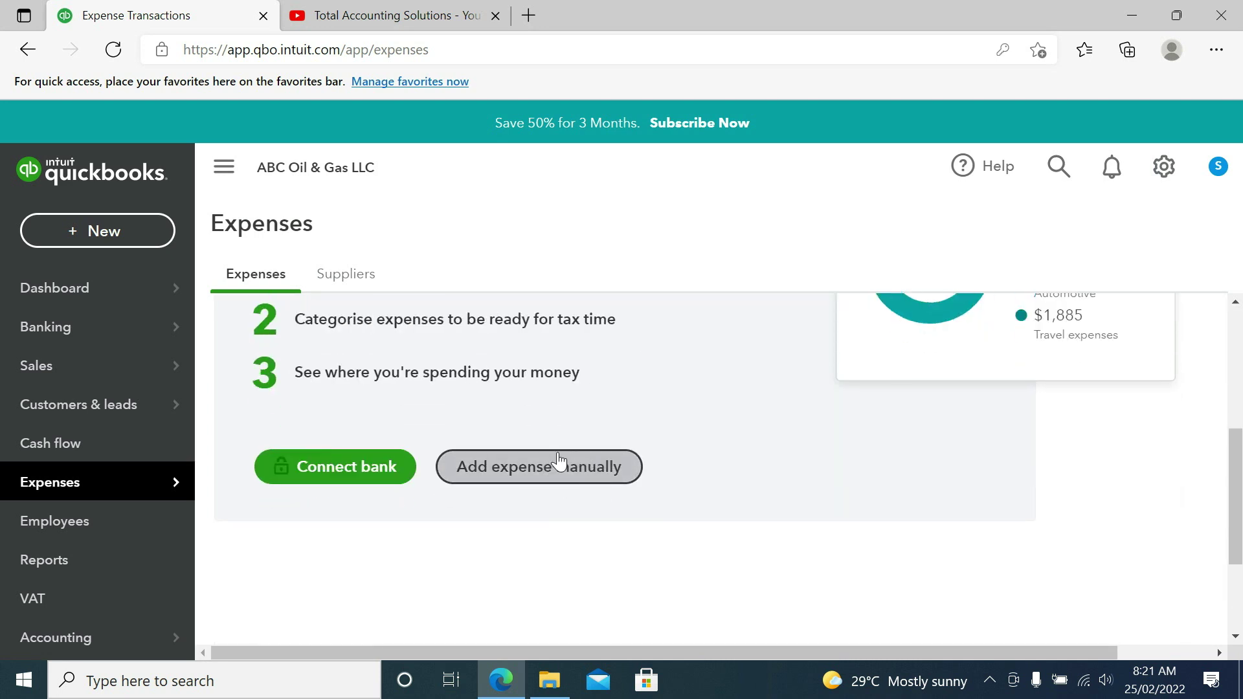
pyautogui.click(557, 465)
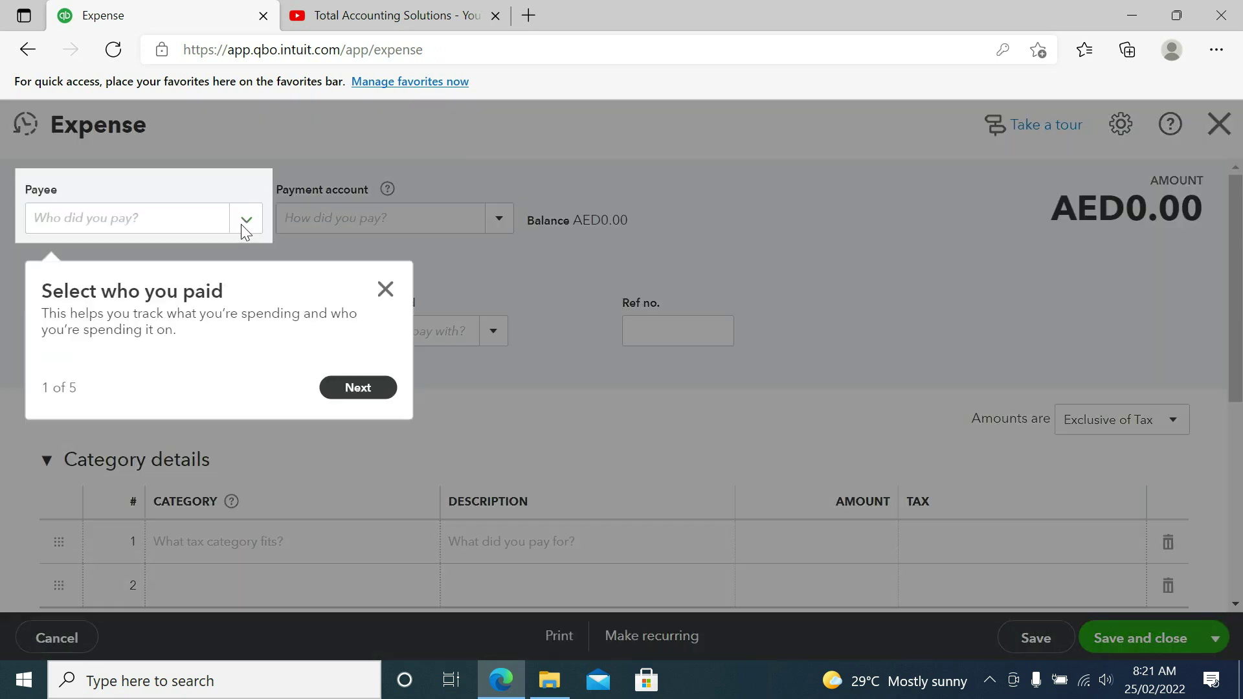
# Step: Add a new Supplier named 'xyz' from the Payee list and set it as payee
pyautogui.click(386, 290)
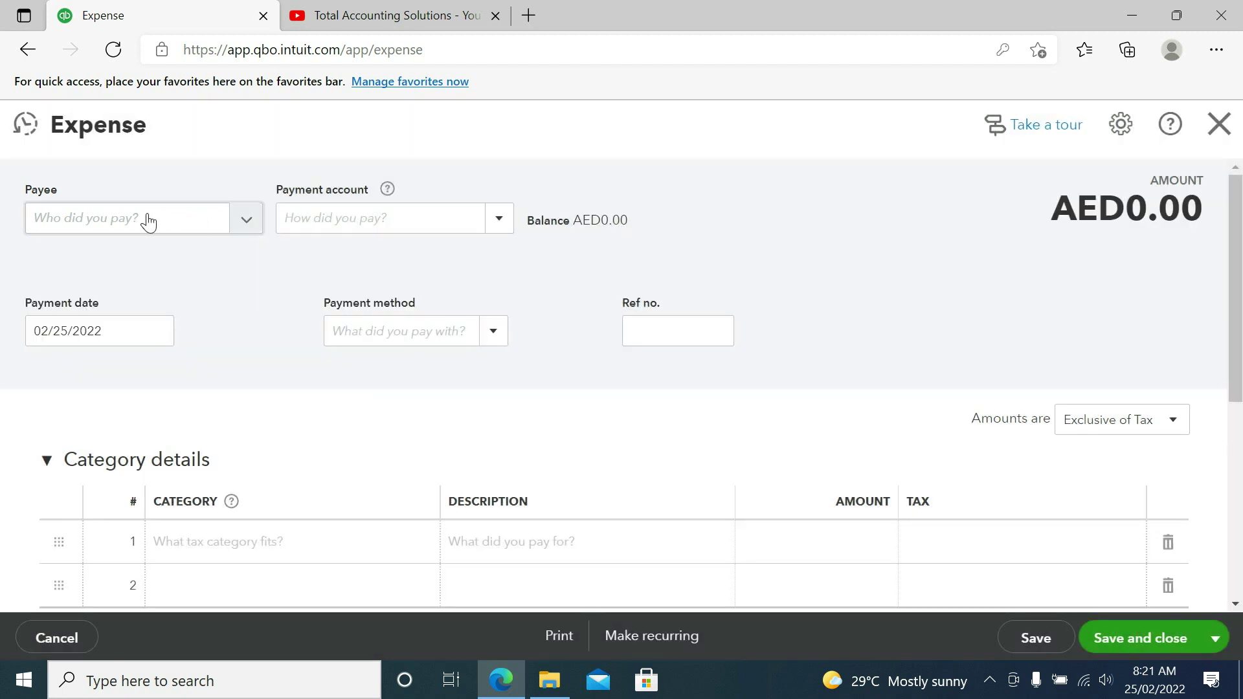
pyautogui.click(246, 223)
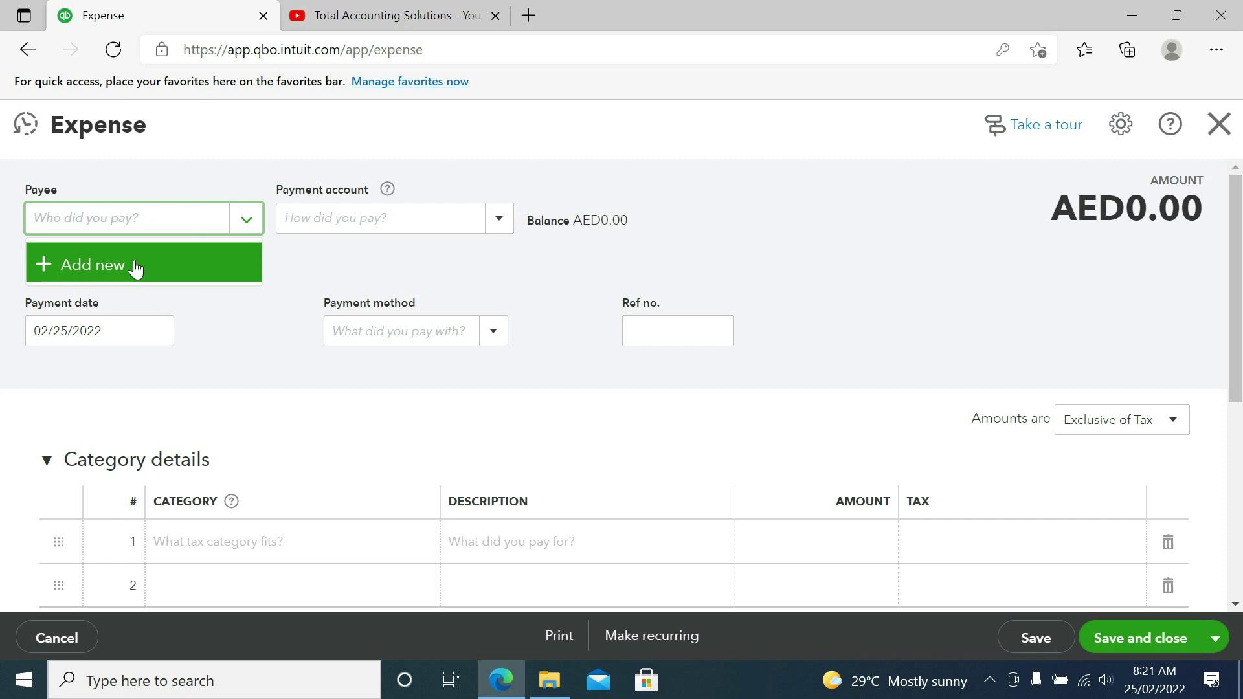
pyautogui.click(90, 266)
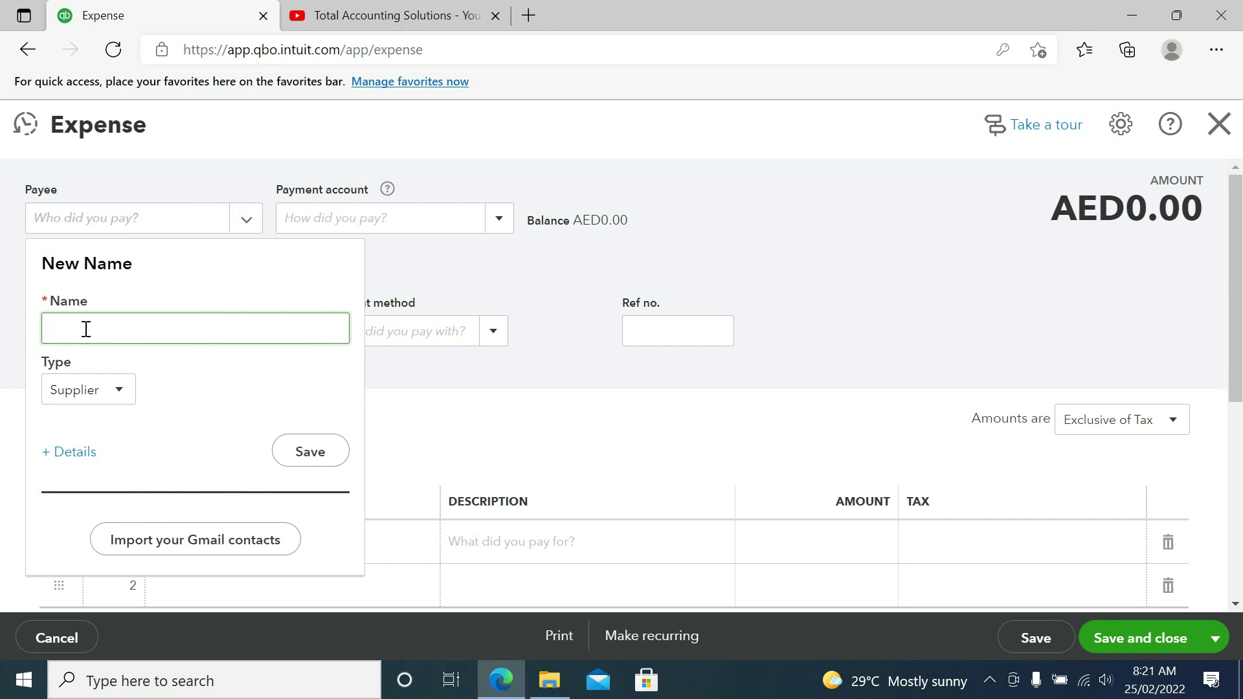
pyautogui.write('Xyz')
pyautogui.press('BackSpace')
pyautogui.press('BackSpace')
pyautogui.press('BackSpace')
pyautogui.write('xyz')
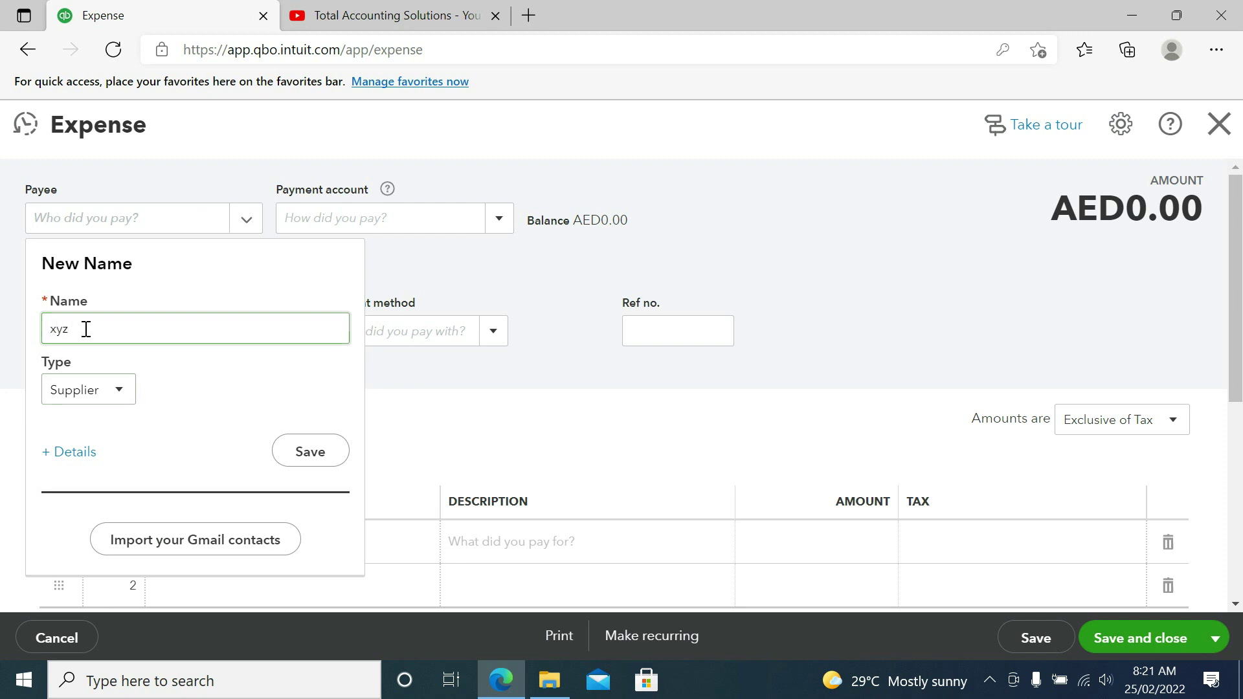
pyautogui.click(114, 392)
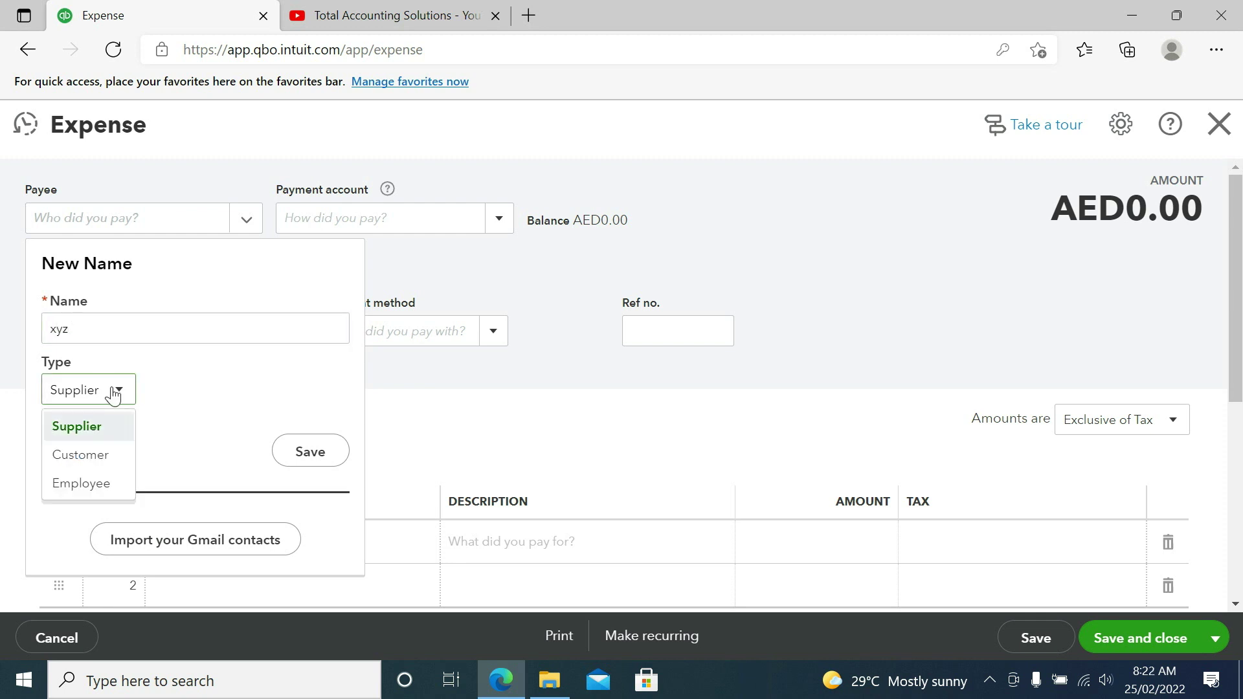
pyautogui.click(101, 428)
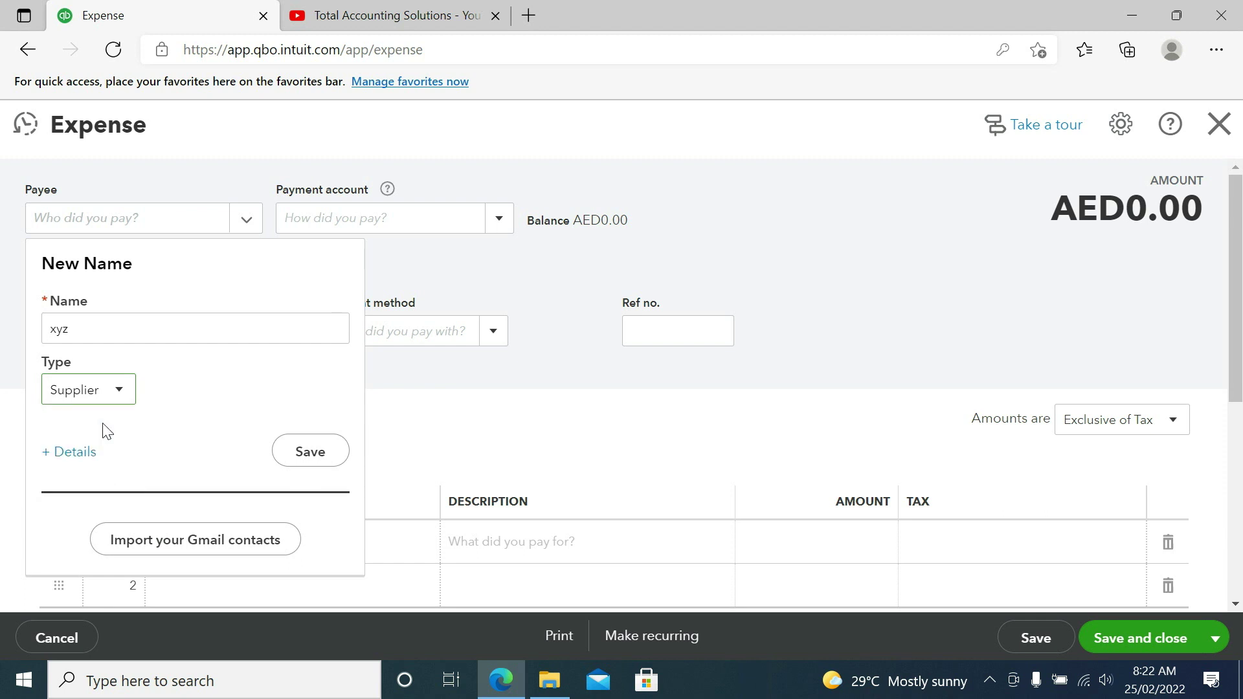
pyautogui.click(304, 453)
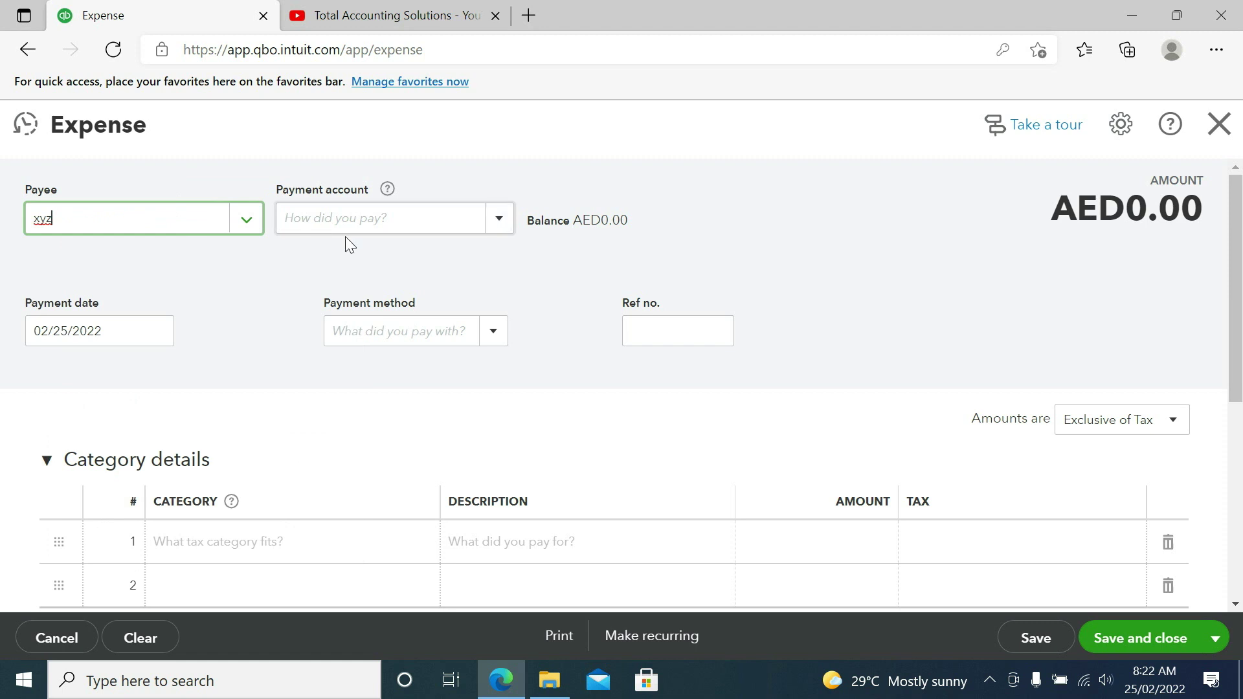
# Step: Pay the expense from Petty Cash by Cash, with reference number 10121
pyautogui.click(349, 214)
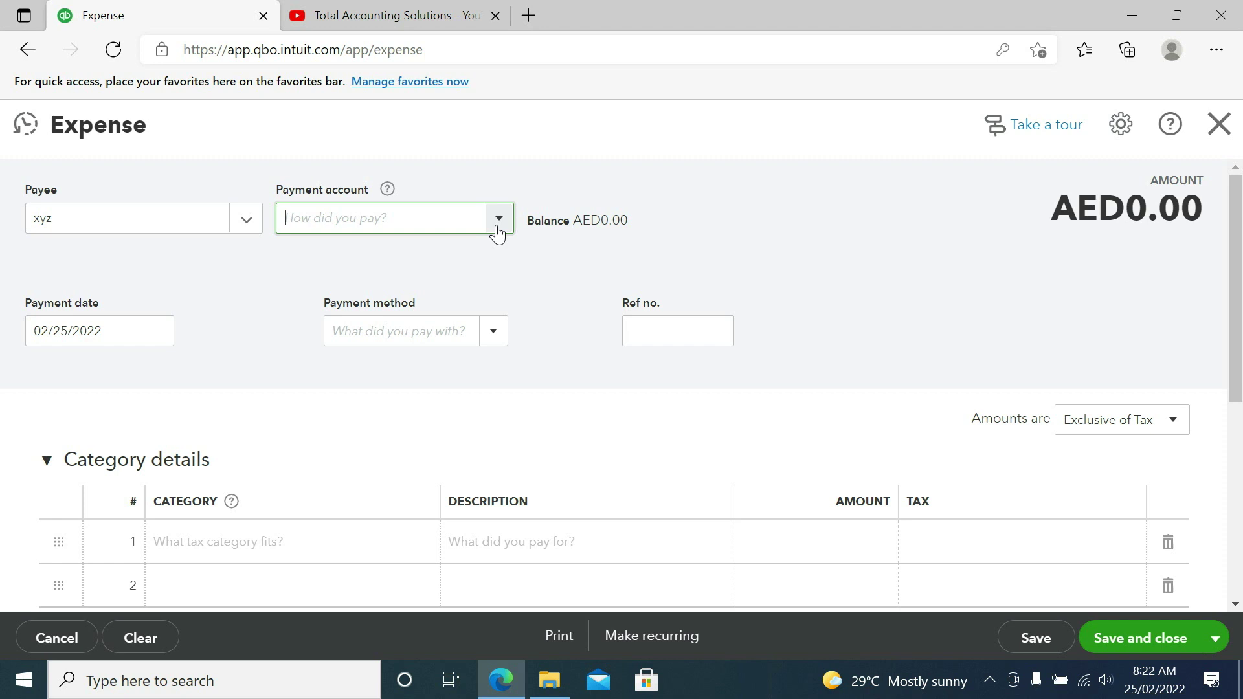
pyautogui.click(498, 228)
pyautogui.click(342, 330)
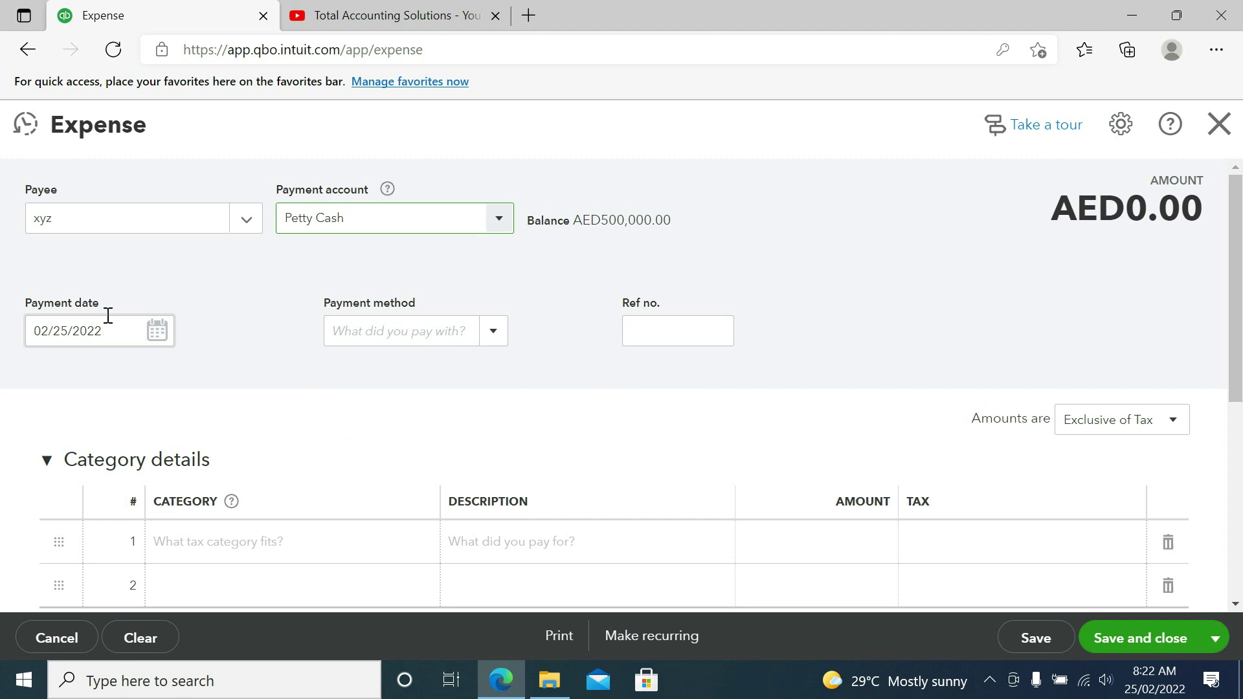
pyautogui.click(494, 332)
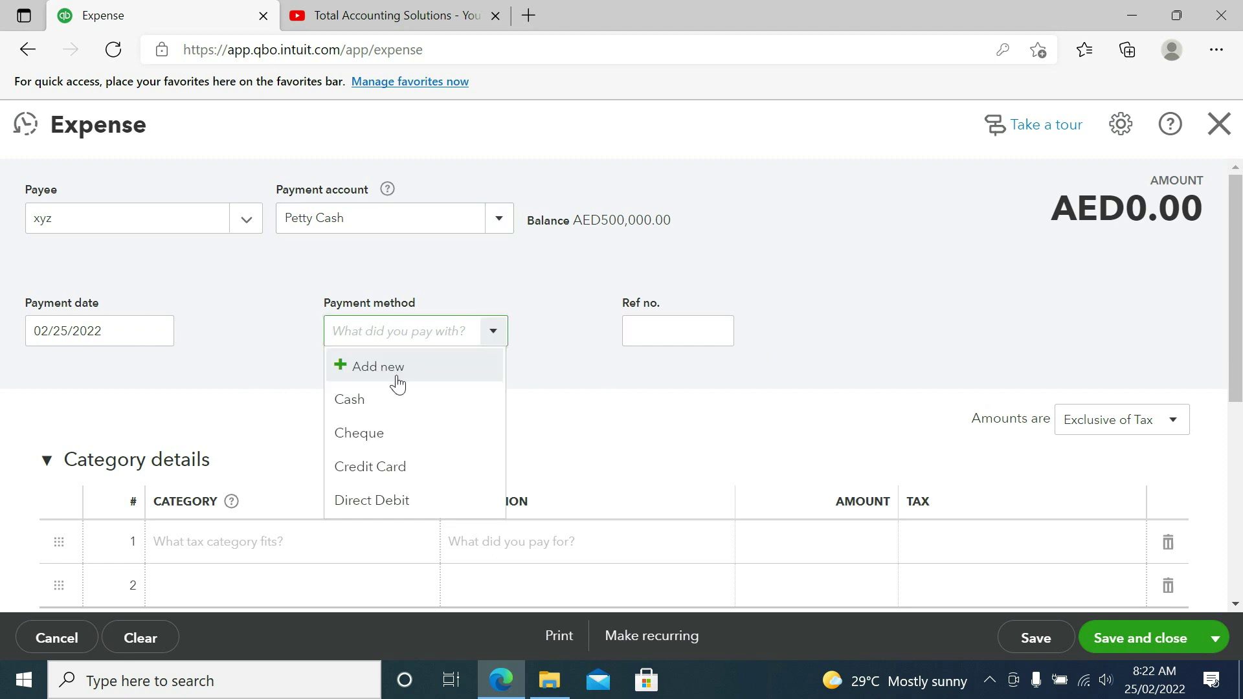
pyautogui.click(386, 399)
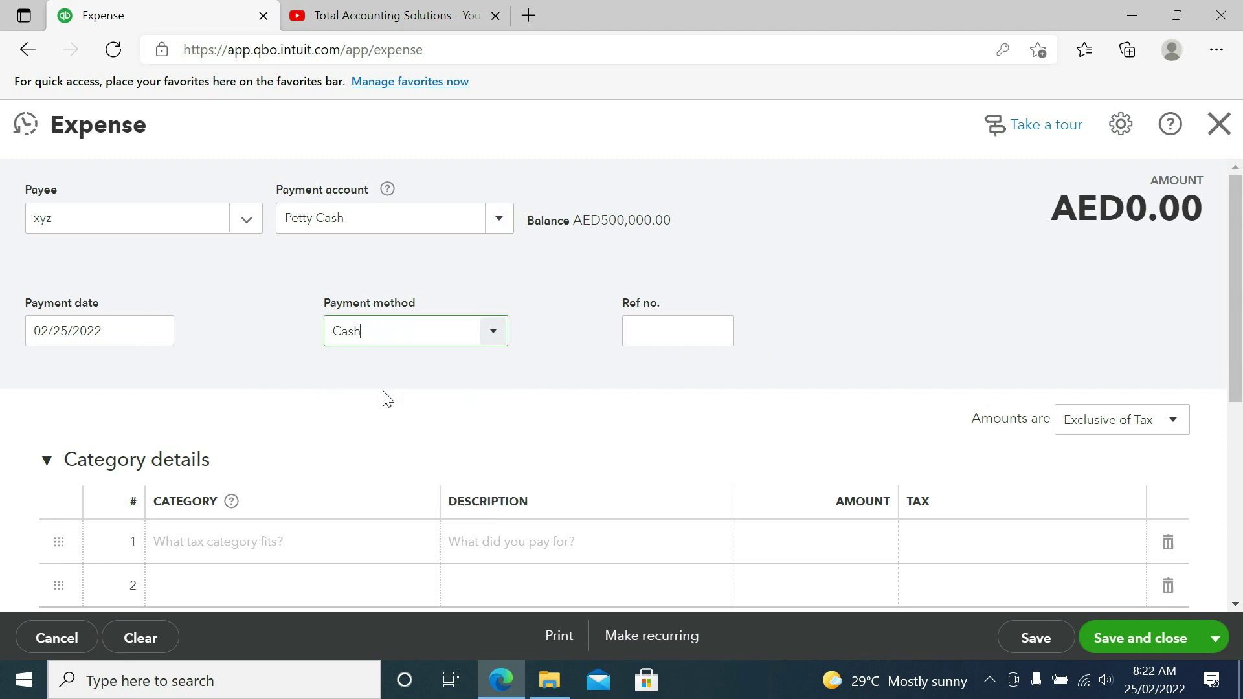
pyautogui.click(649, 328)
pyautogui.write('1012')
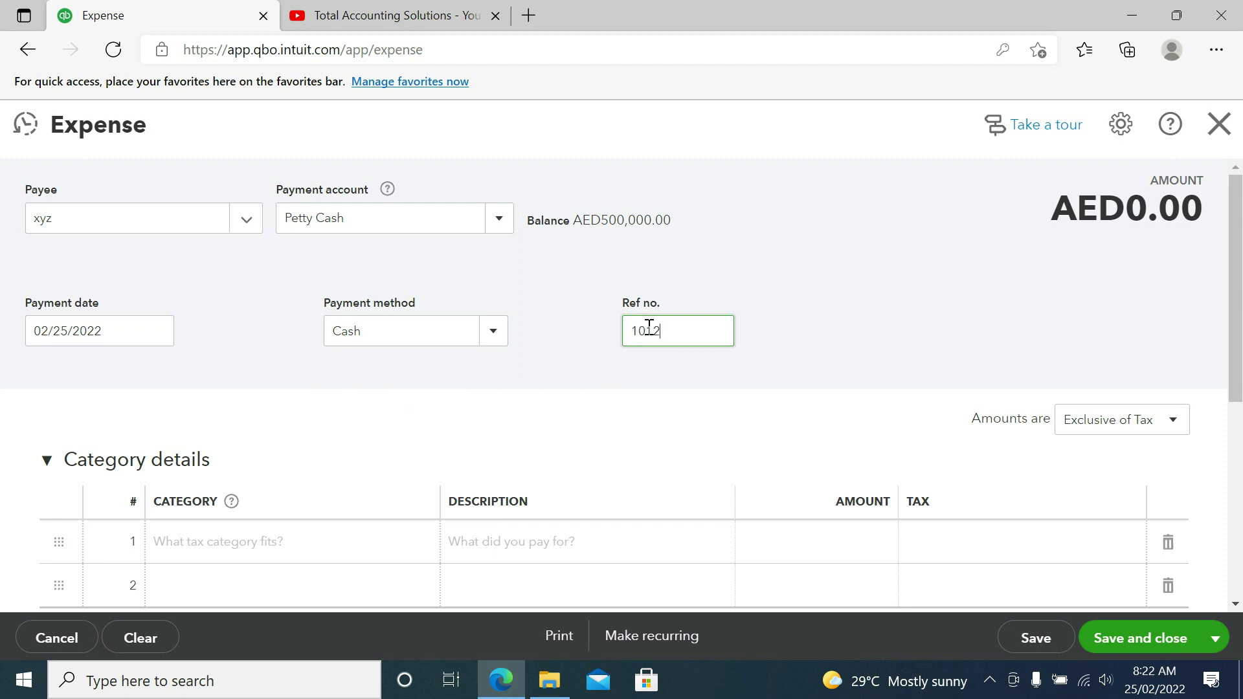
pyautogui.write('1')
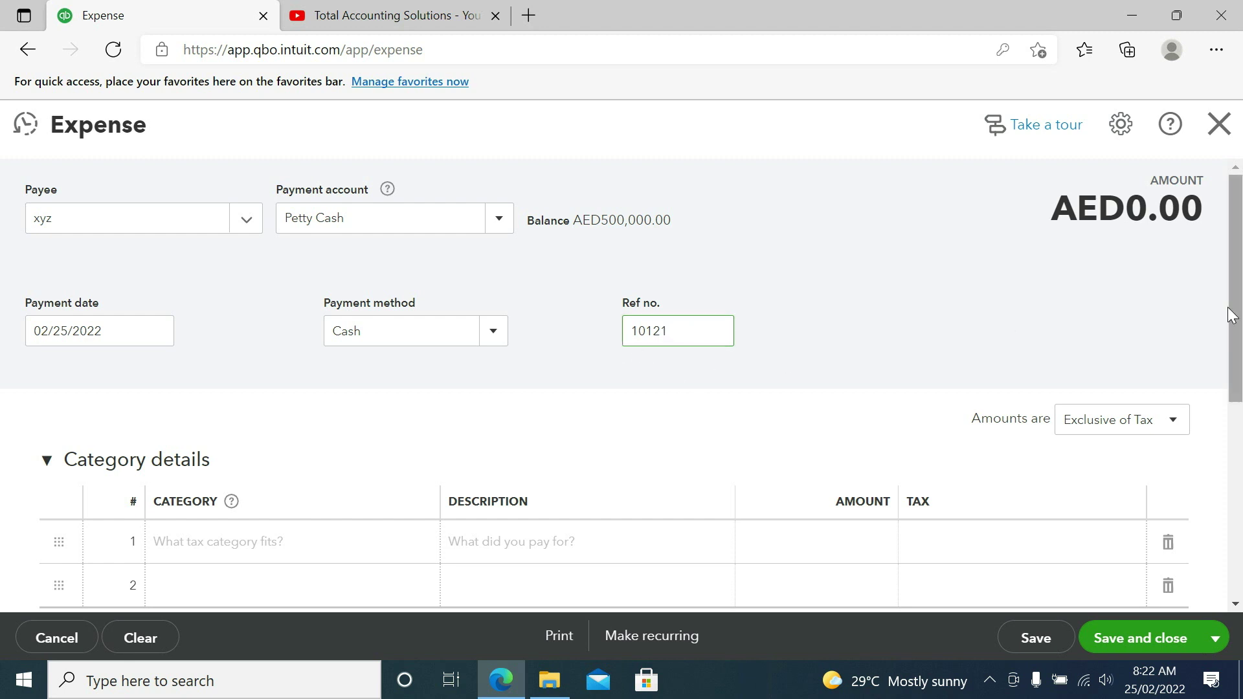
# Step: Book line 1 to Printing & Stationery, described 'Beinfg paid for stationery items', amount 1,500.00
pyautogui.scroll(-1, 1231, 336)
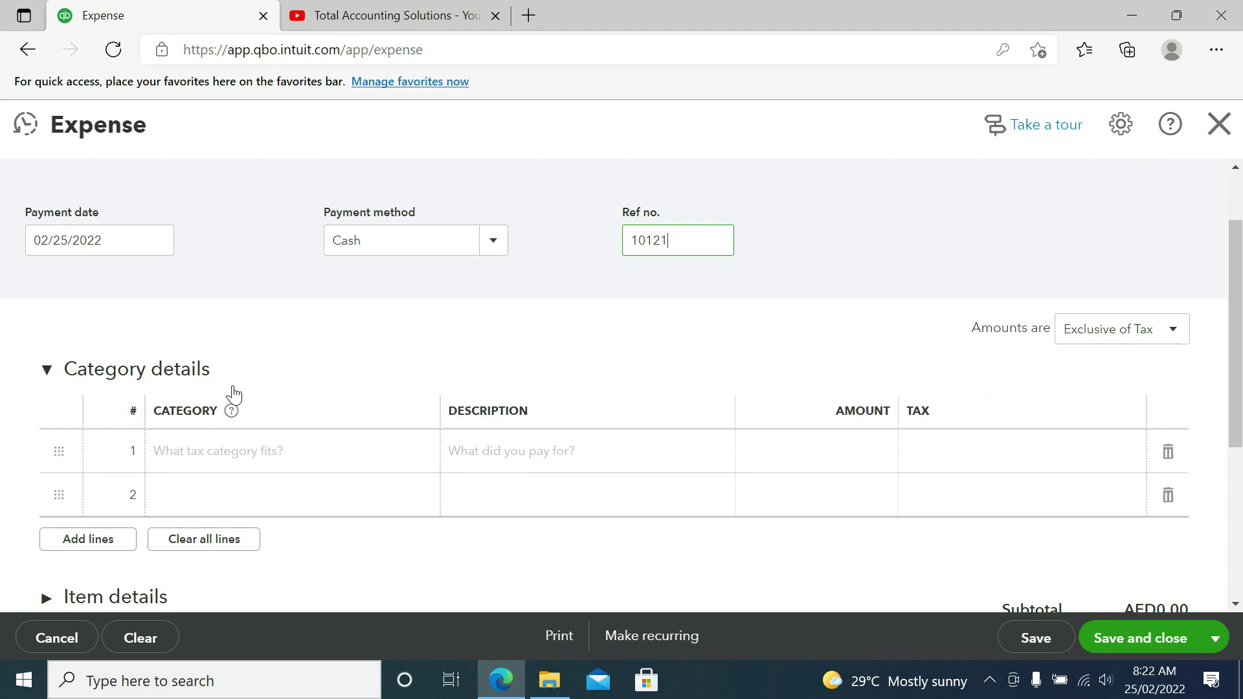
pyautogui.click(240, 460)
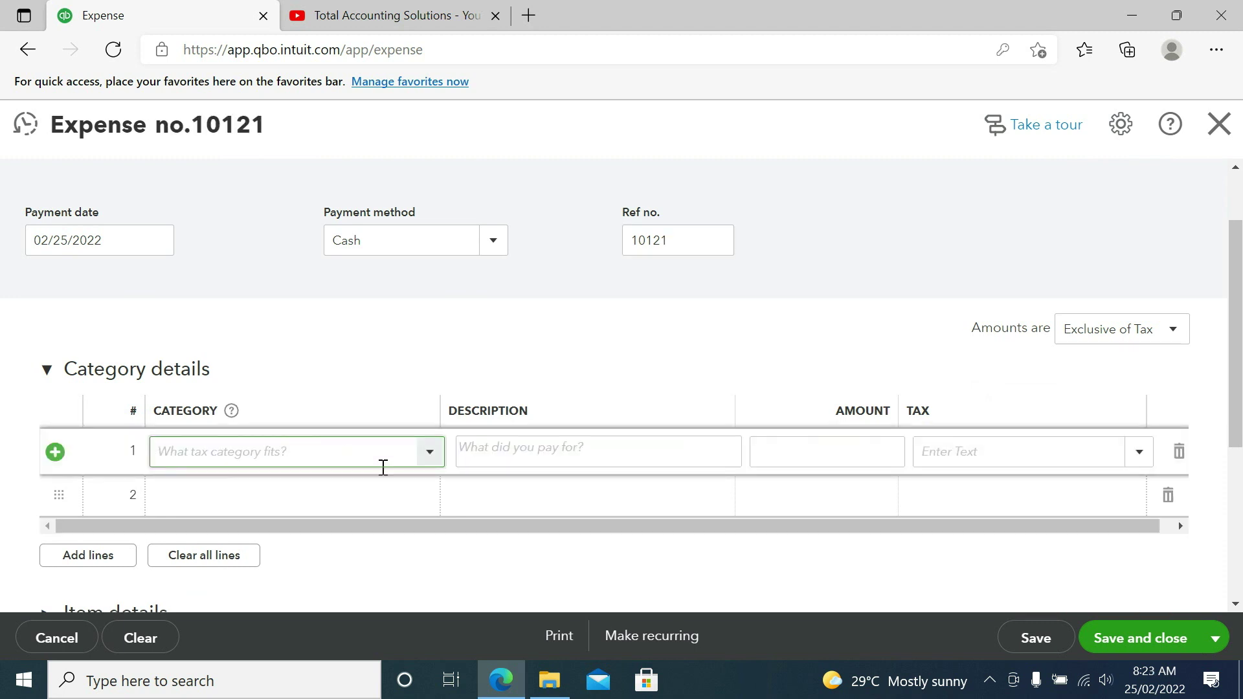
pyautogui.click(431, 456)
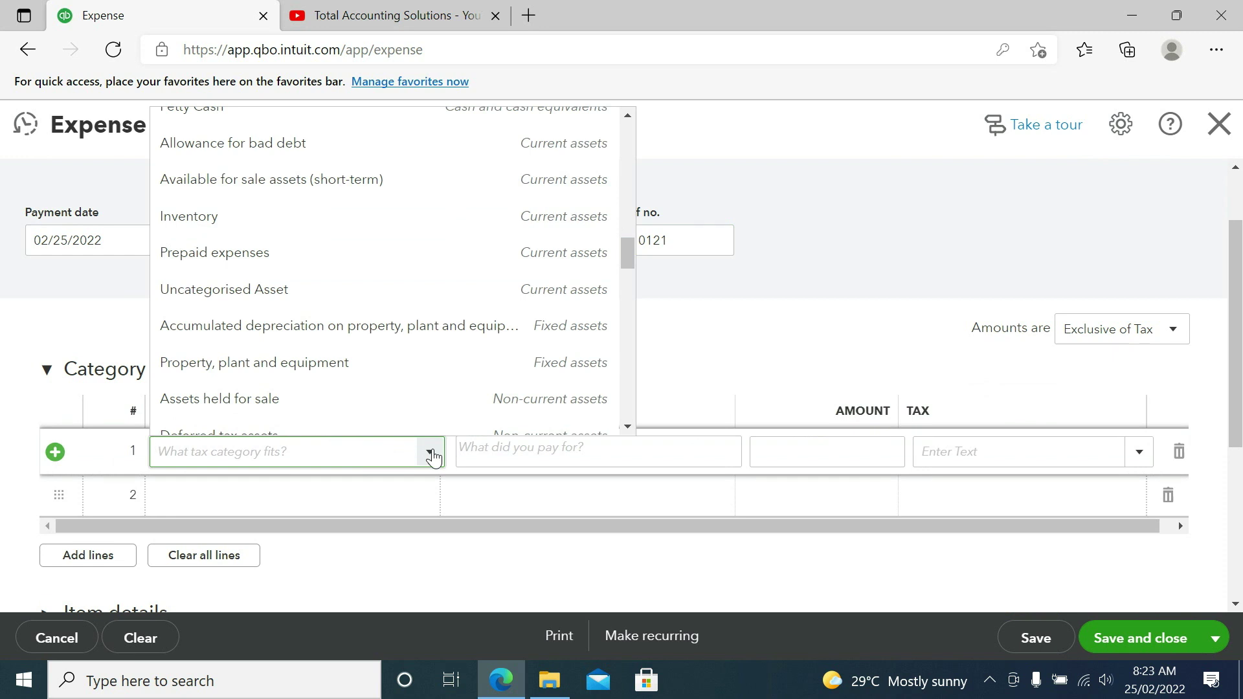
pyautogui.write('Printing & Stationery')
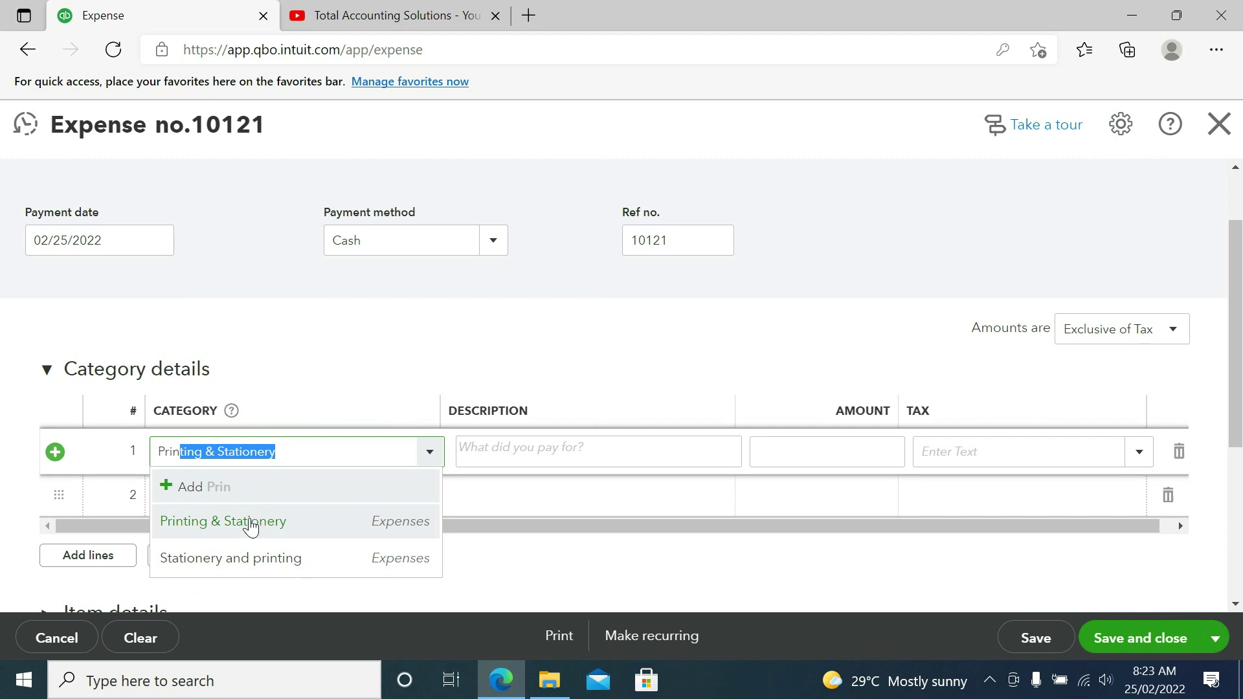
pyautogui.click(250, 523)
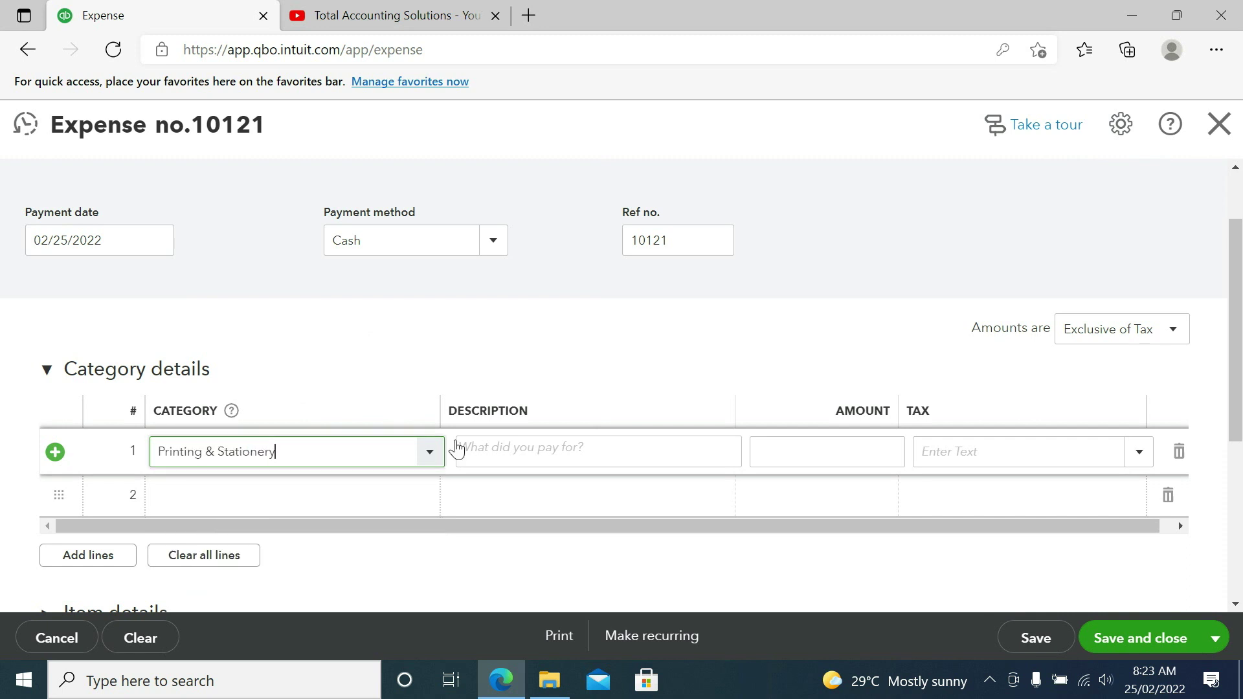
pyautogui.click(612, 450)
pyautogui.write('Beinfg paid for stationery ')
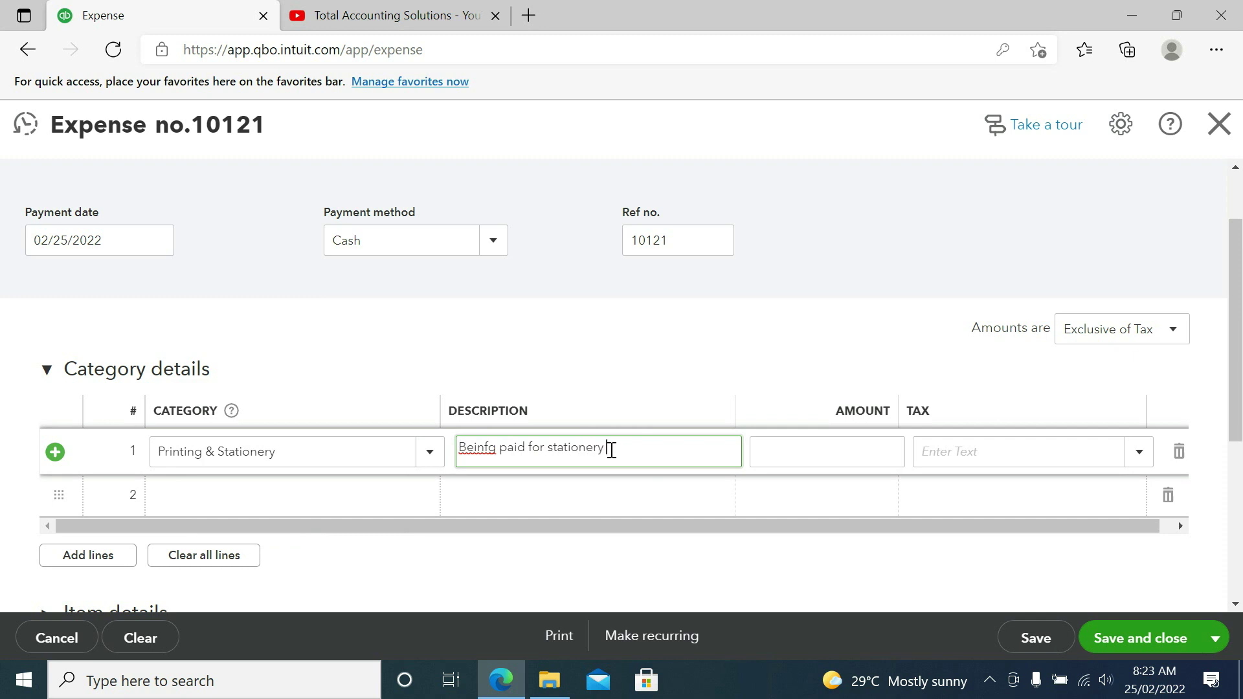
pyautogui.write('items')
pyautogui.press('Tab')
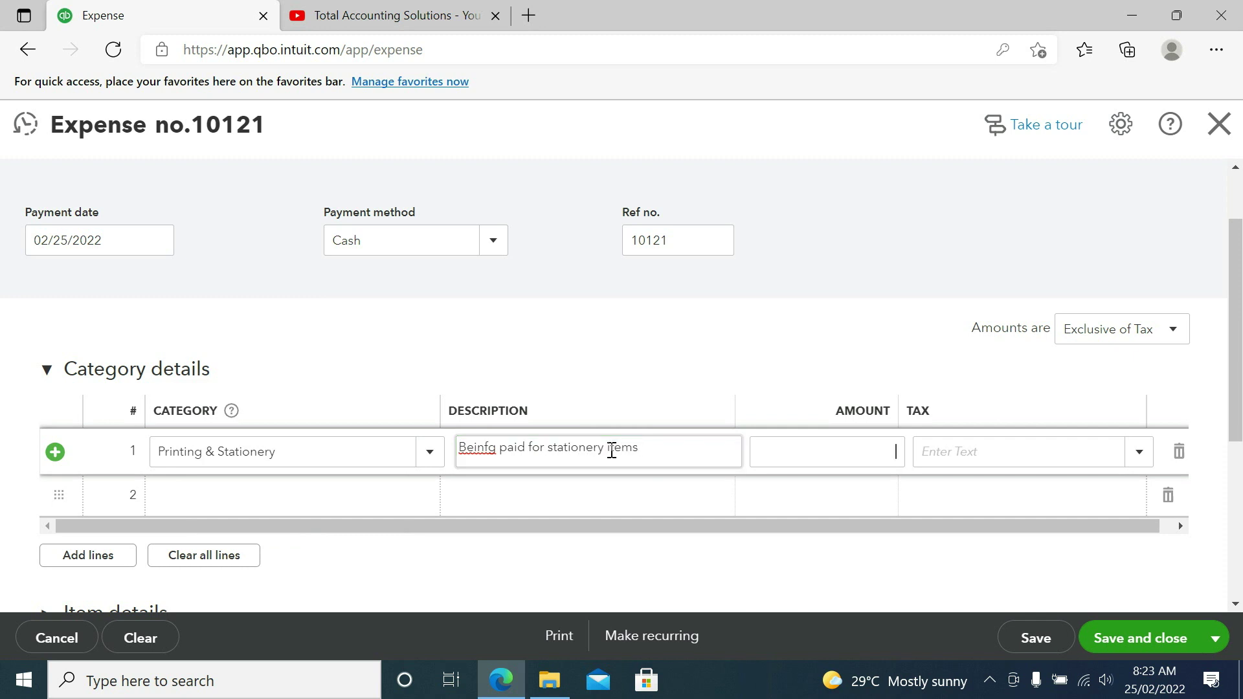
pyautogui.write('1500')
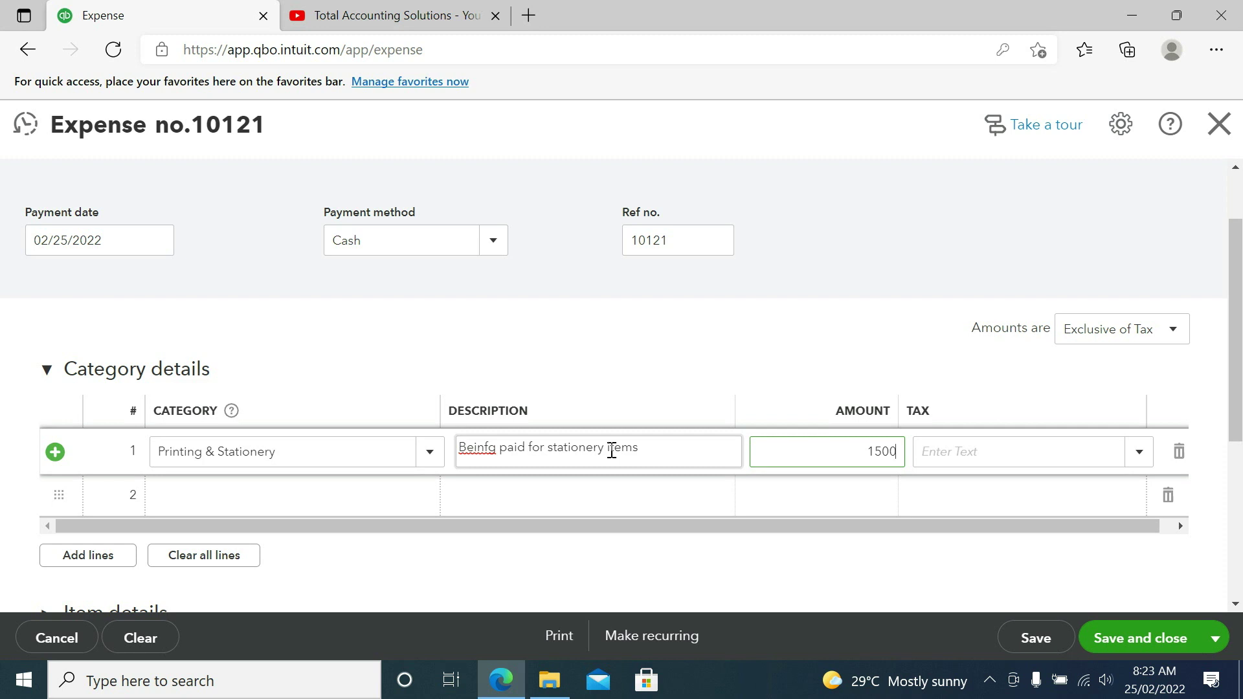
pyautogui.press('Tab')
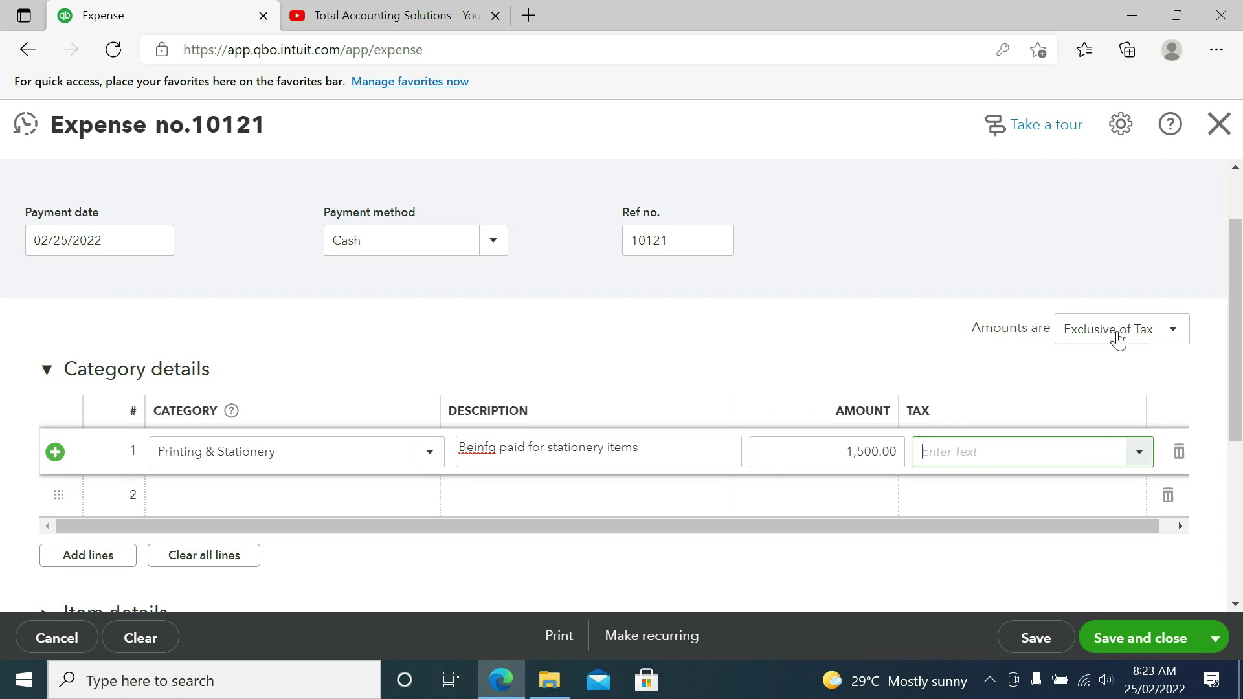
# Step: Keep amounts exclusive of tax and apply SR Standard Rated (5%) VAT to line 1
pyautogui.click(1173, 332)
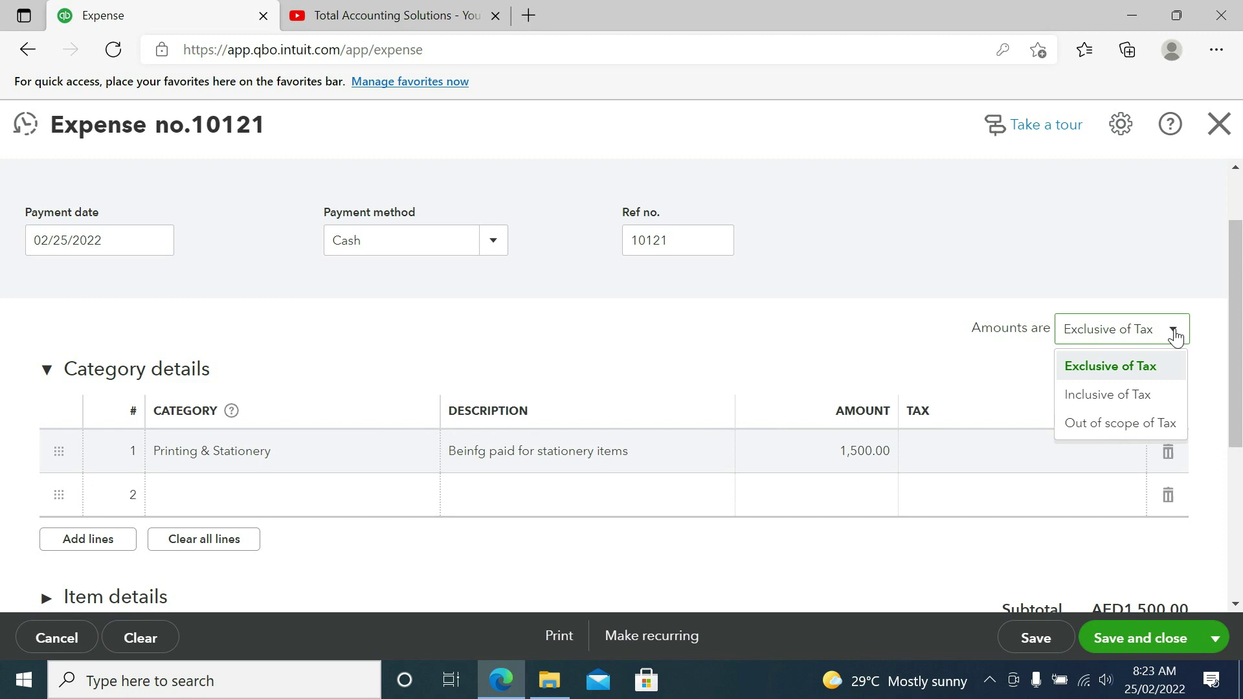
pyautogui.click(1138, 372)
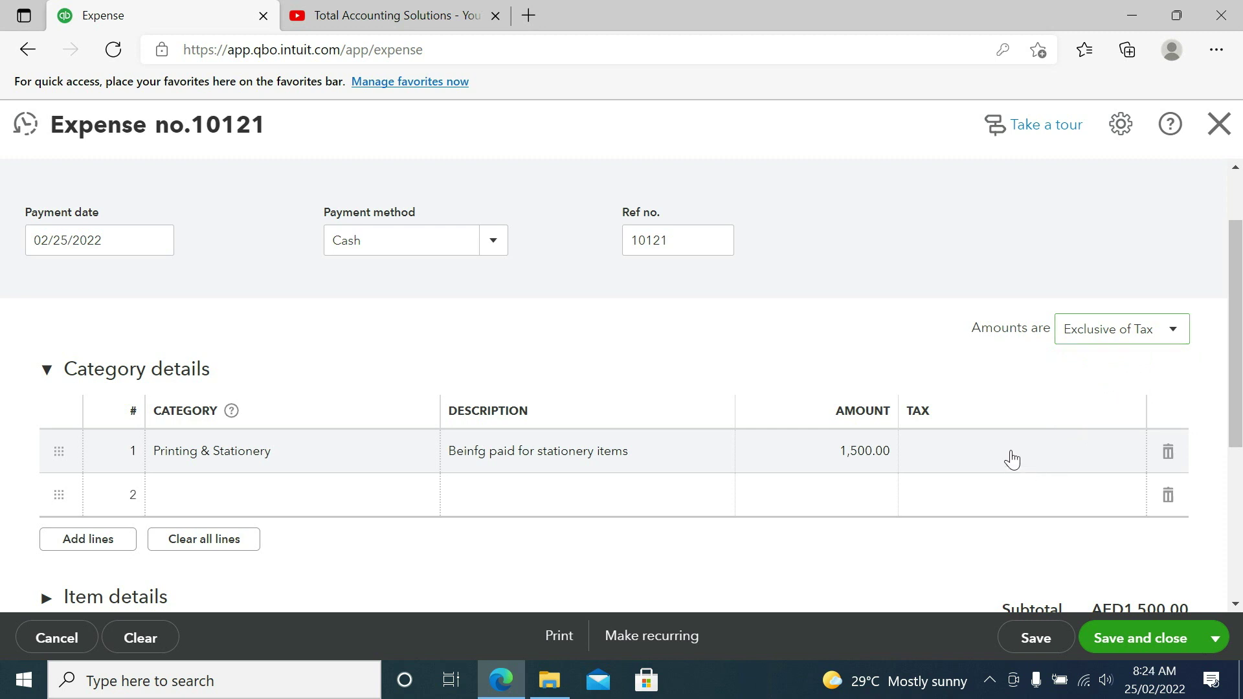
pyautogui.click(1011, 452)
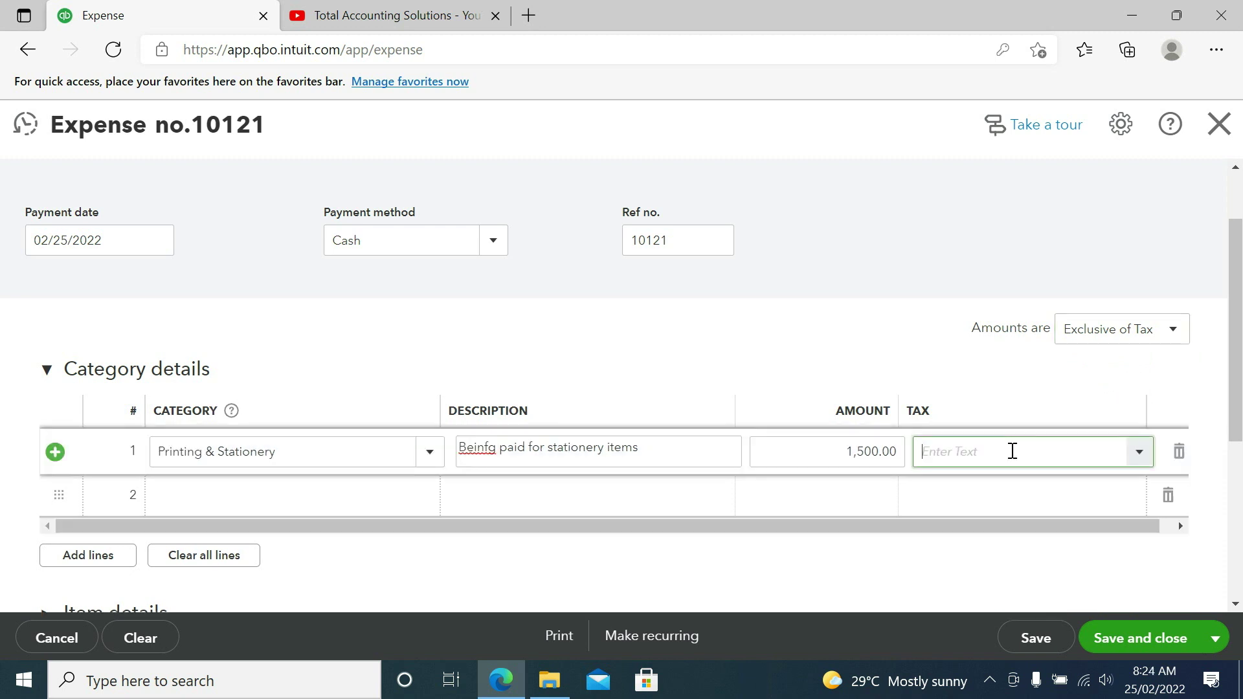
pyautogui.click(1140, 453)
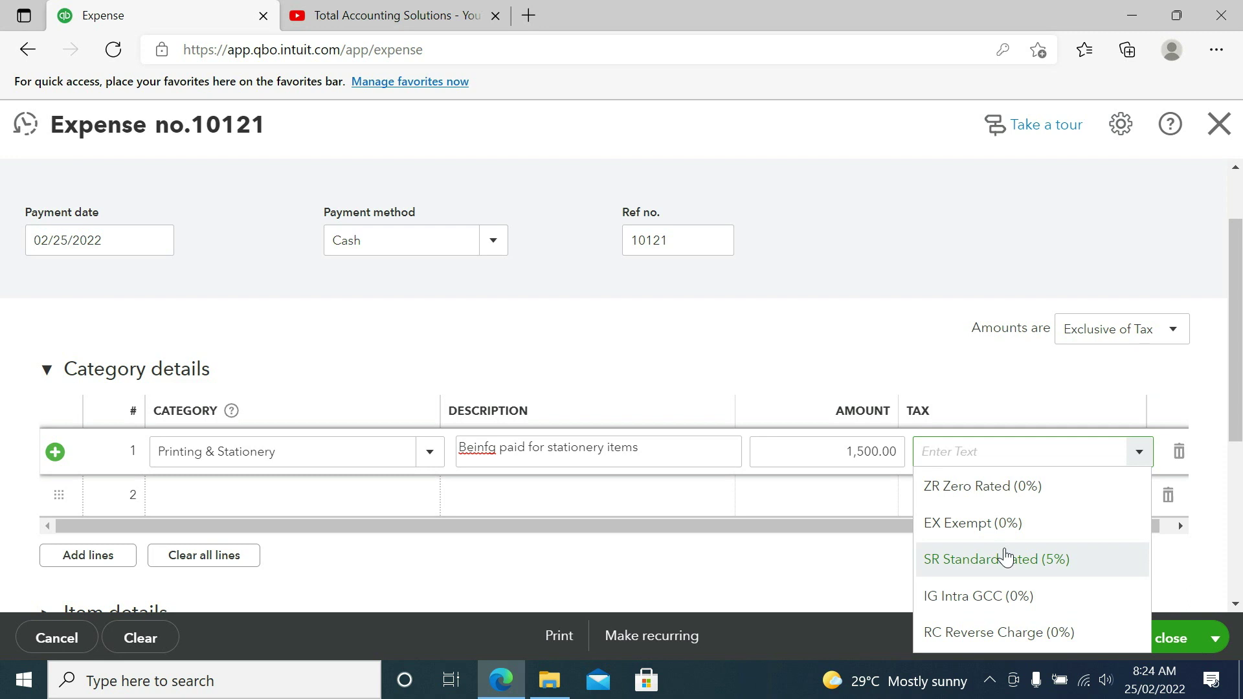
pyautogui.click(1006, 558)
pyautogui.scroll(-4, 1239, 515)
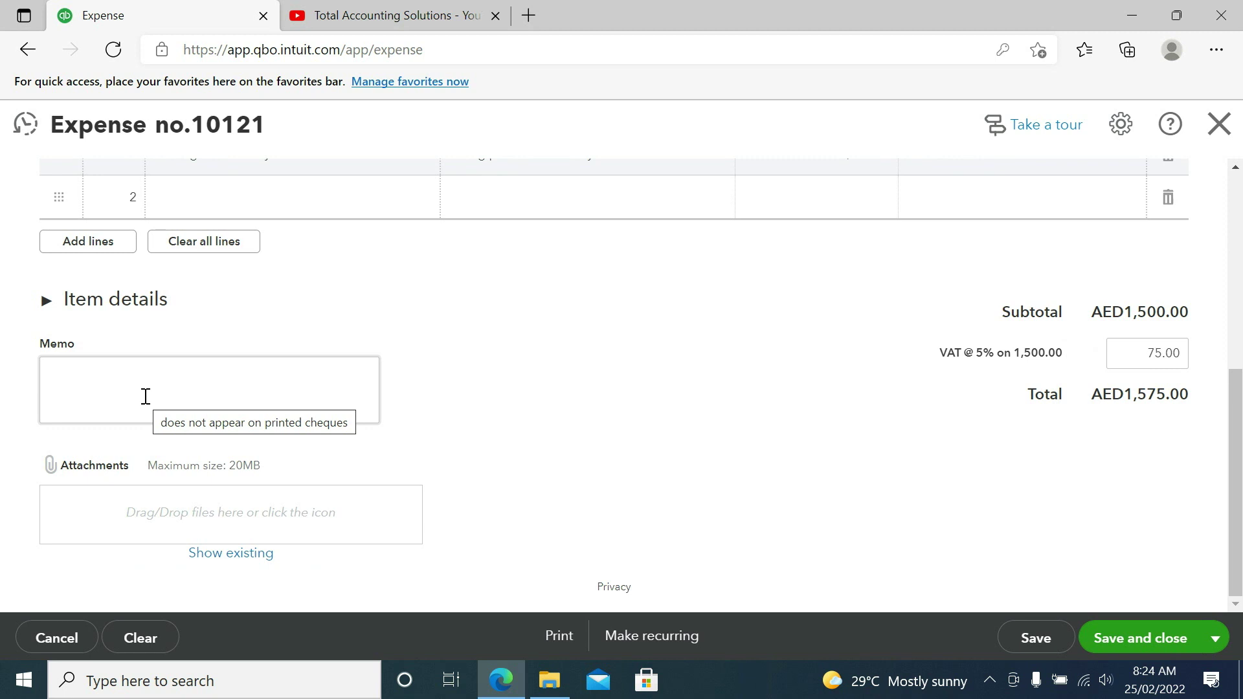
pyautogui.click(112, 379)
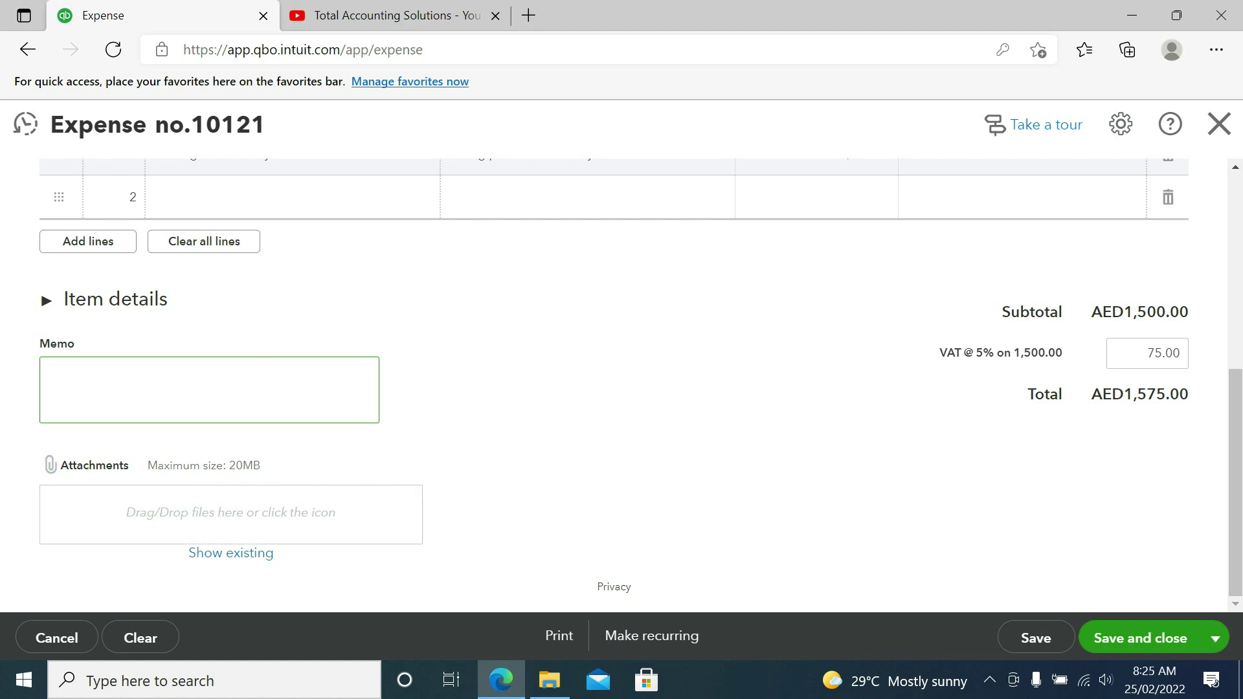
# Step: Save expense 10121 totalling AED1,575.00
pyautogui.click(1042, 638)
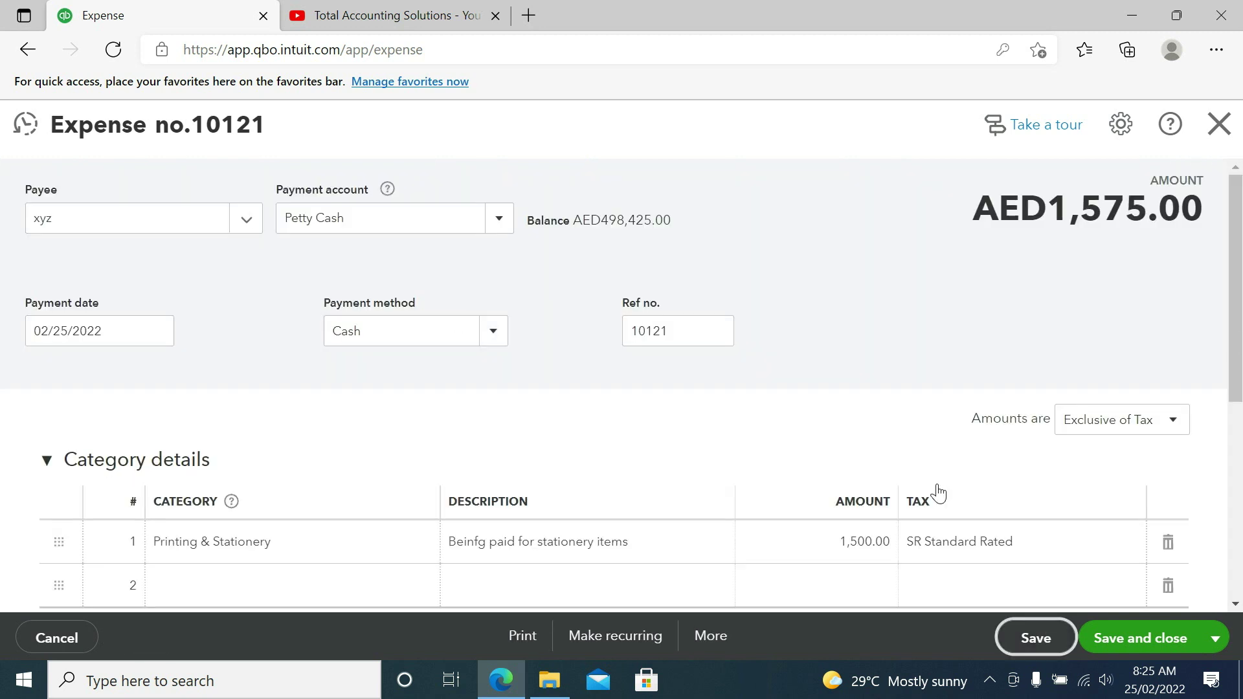
pyautogui.click(1050, 640)
# Step: Return to Expenses, open Reports, and dismiss the 'Easily track inventory' banner
pyautogui.click(27, 49)
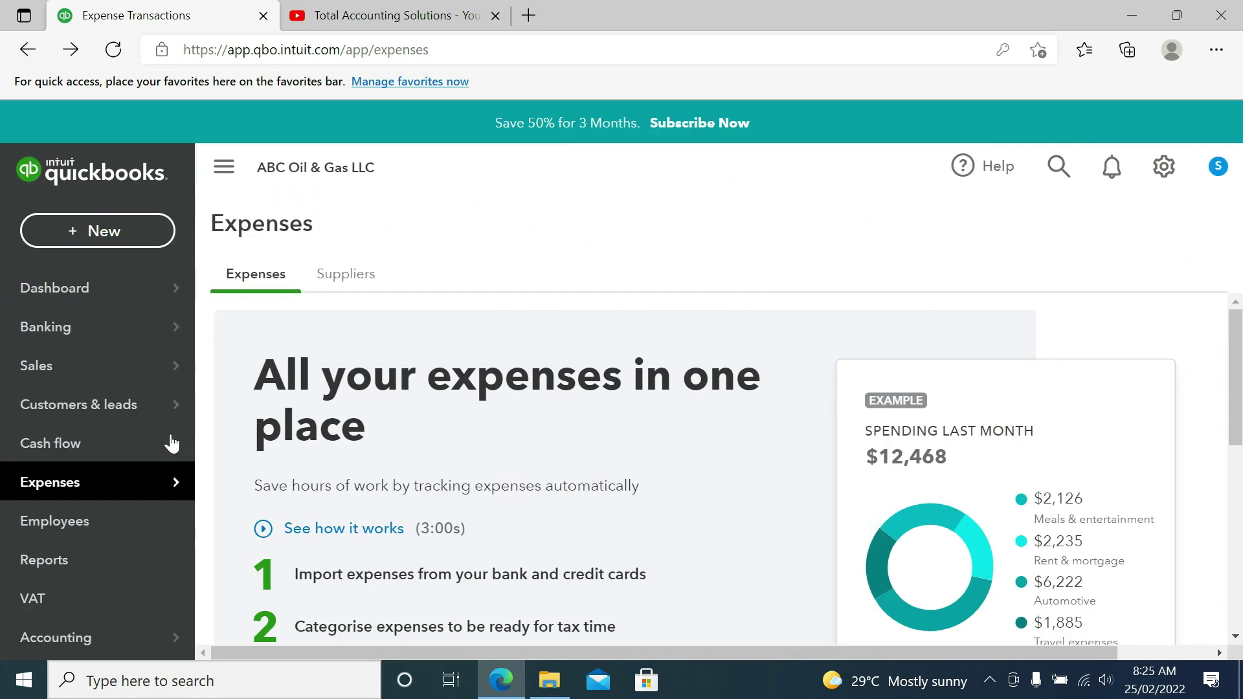
pyautogui.click(87, 561)
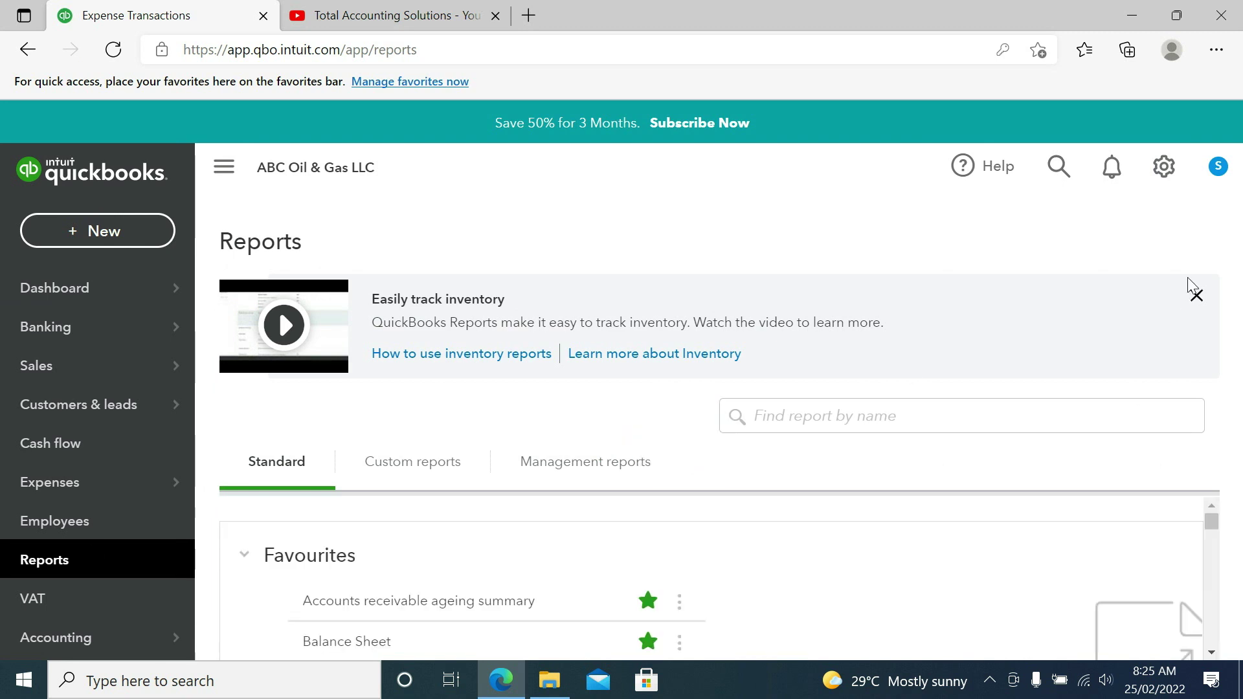
pyautogui.click(1197, 298)
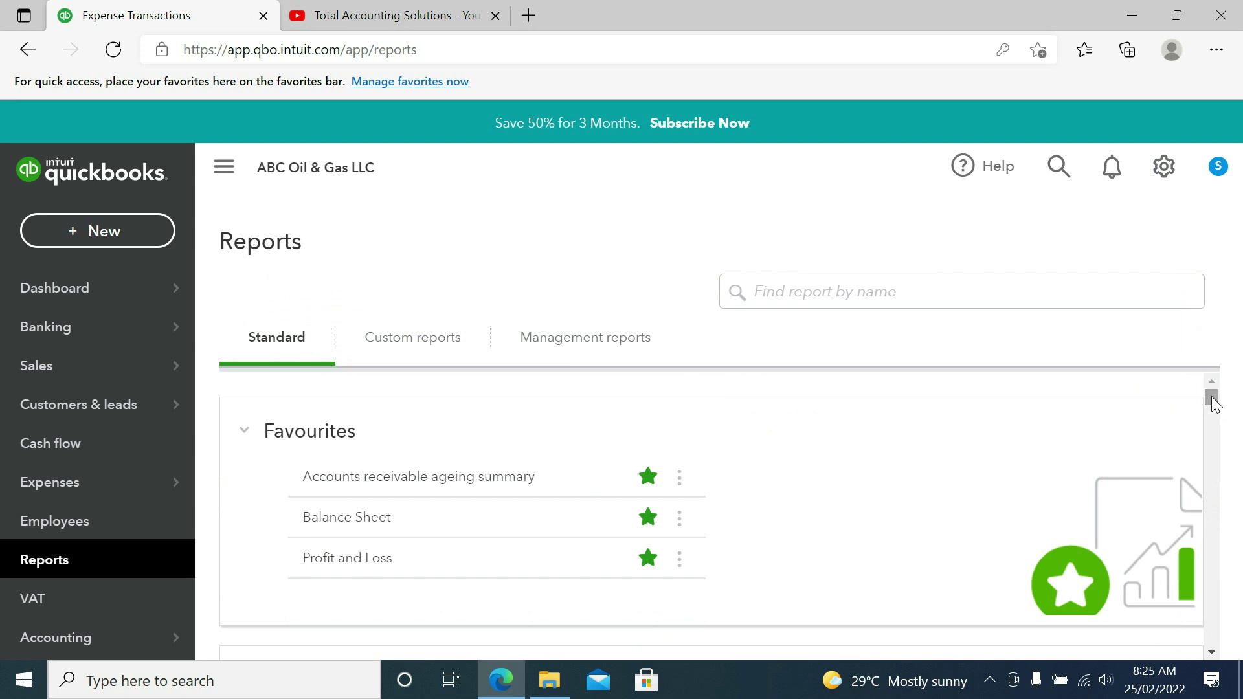
# Step: Check Profit and Loss shows the AED -1,500.00 Printing & Stationery expense, then return
pyautogui.click(378, 560)
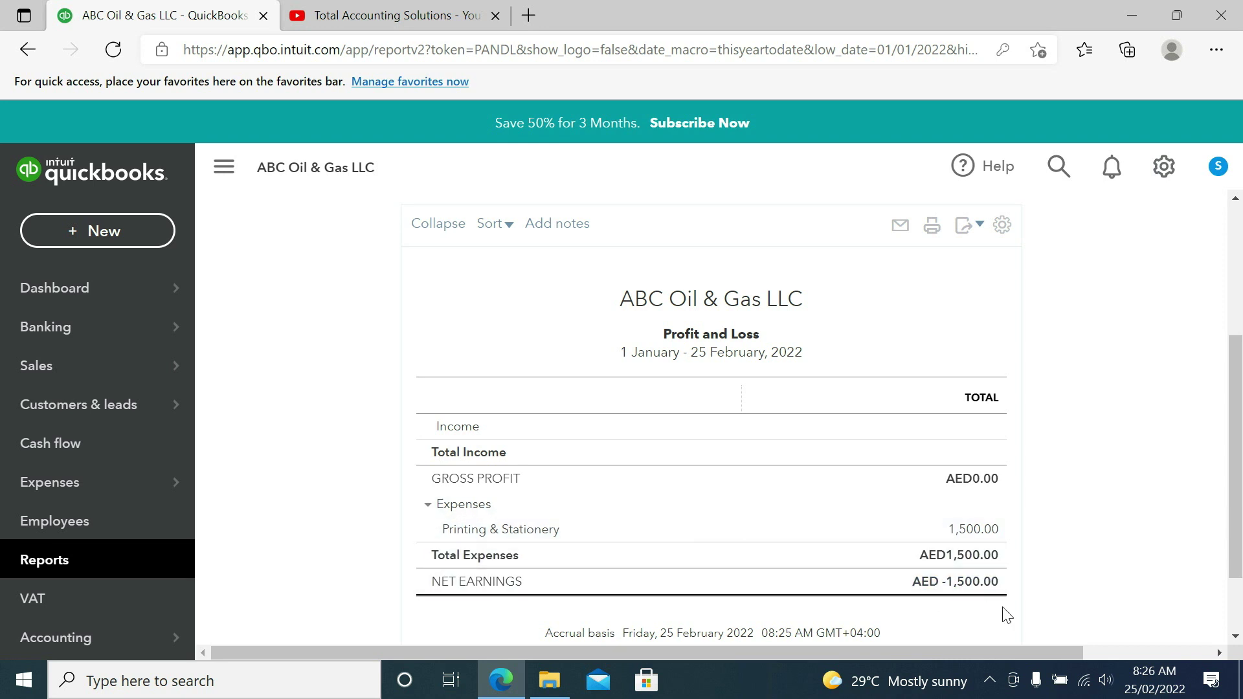
pyautogui.scroll(-2, 1236, 564)
pyautogui.scroll(-1, 1235, 565)
pyautogui.scroll(1, 1238, 558)
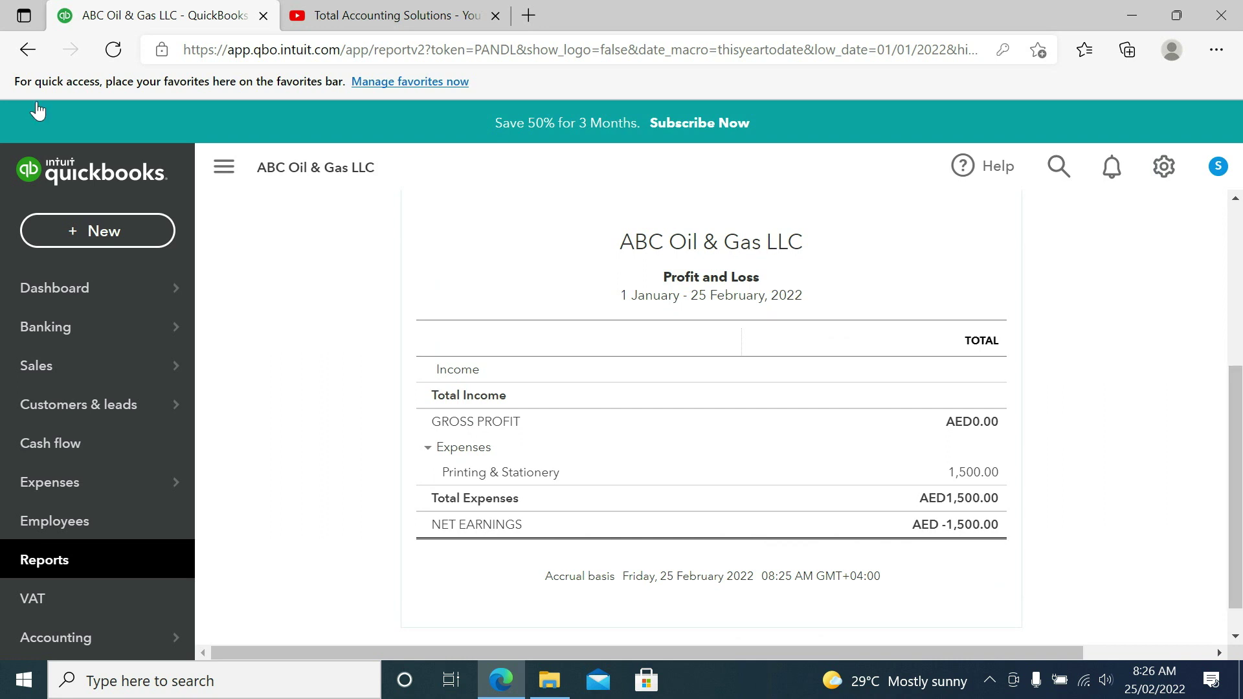
pyautogui.click(28, 50)
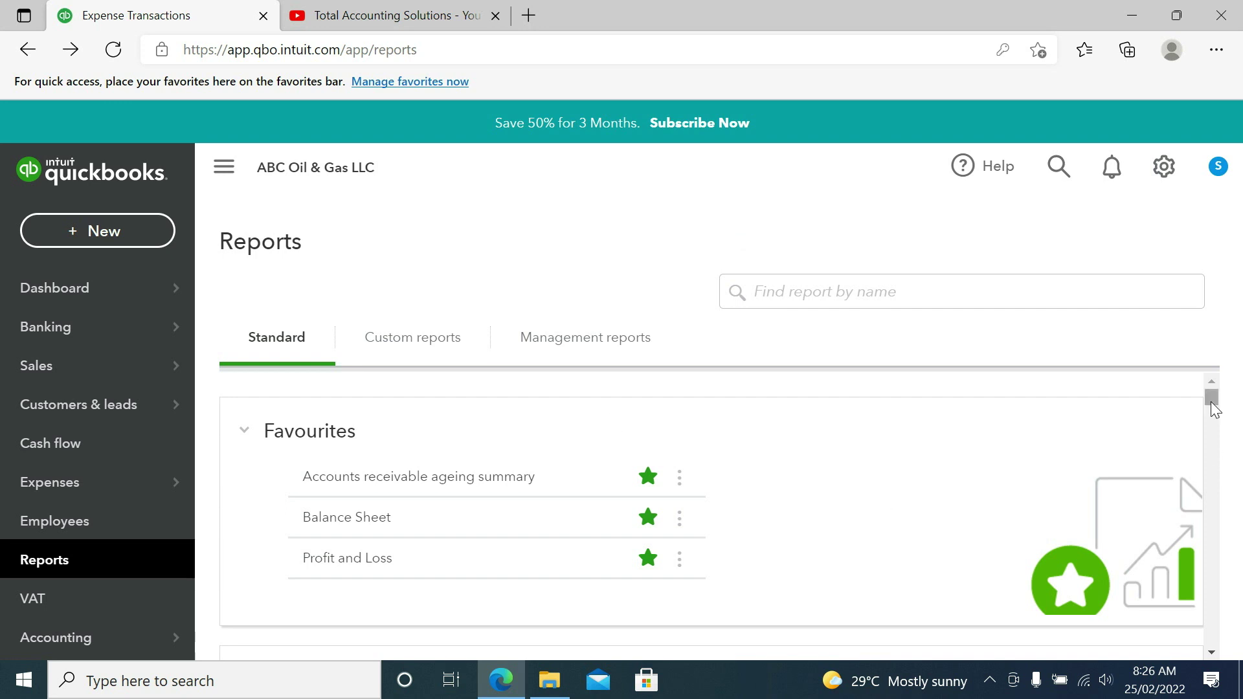
# Step: Browse the Reports page Favourites, including Balance Sheet and Profit and Loss
pyautogui.moveTo(1213, 408); pyautogui.dragTo(1208, 398)
pyautogui.moveTo(87, 319)
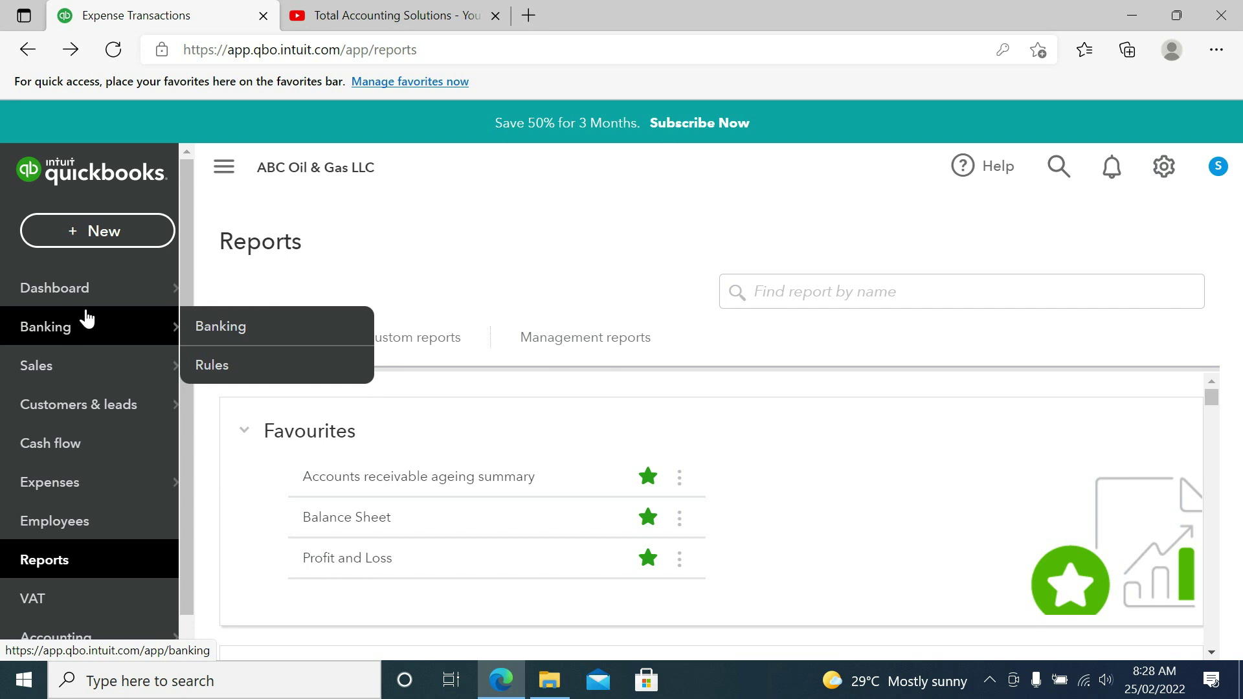
pyautogui.moveTo(86, 491)
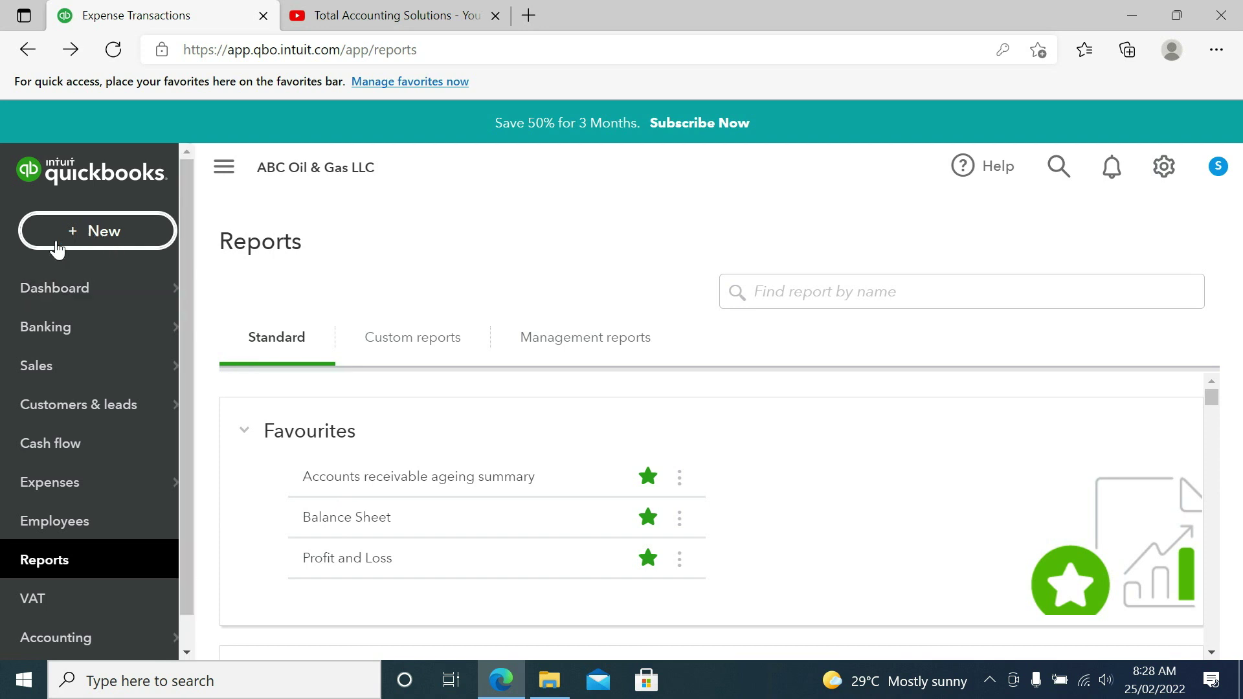
# Step: Create a new supplier Bill from the + New menu
pyautogui.click(88, 237)
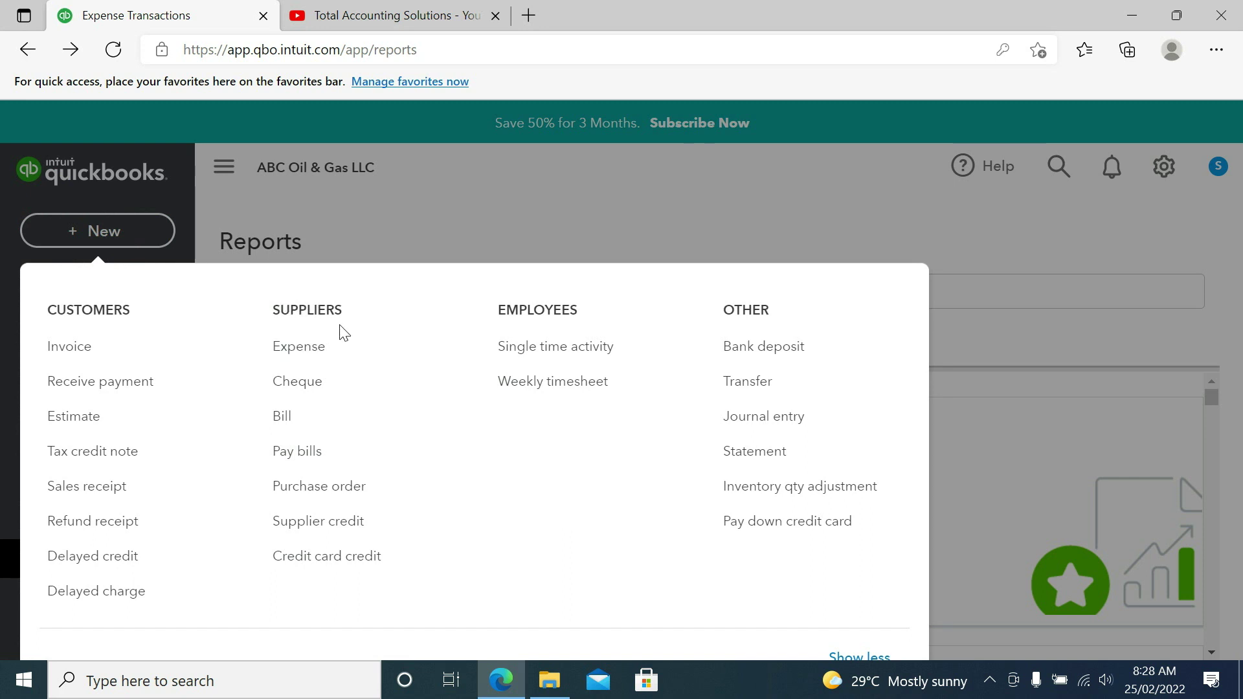
pyautogui.click(293, 417)
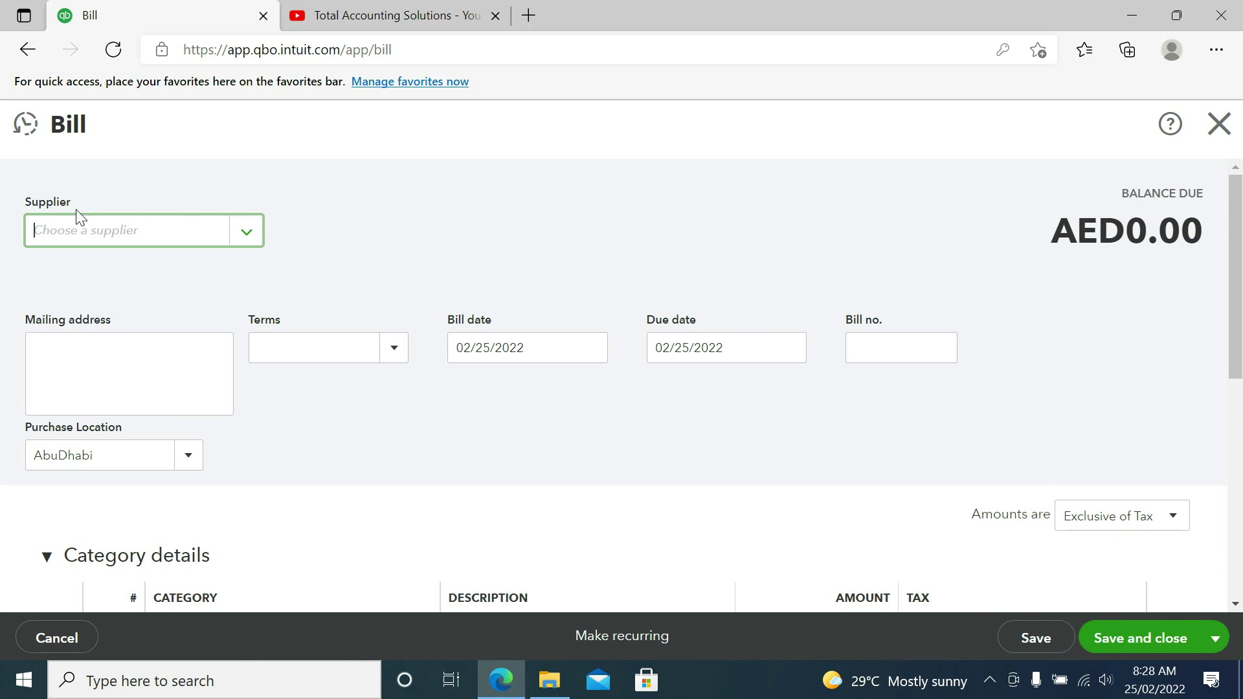
# Step: Add a new supplier 'Ge' from the Supplier list with display name 'Ge LLC'
pyautogui.click(250, 233)
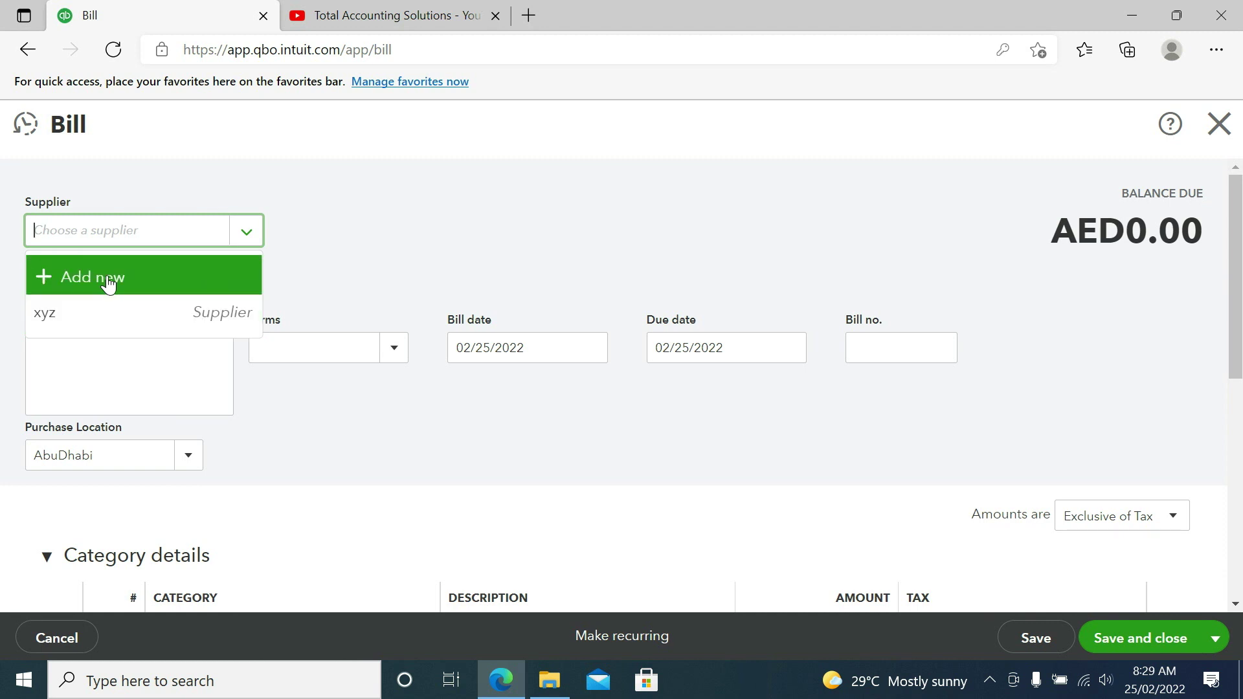
pyautogui.click(108, 280)
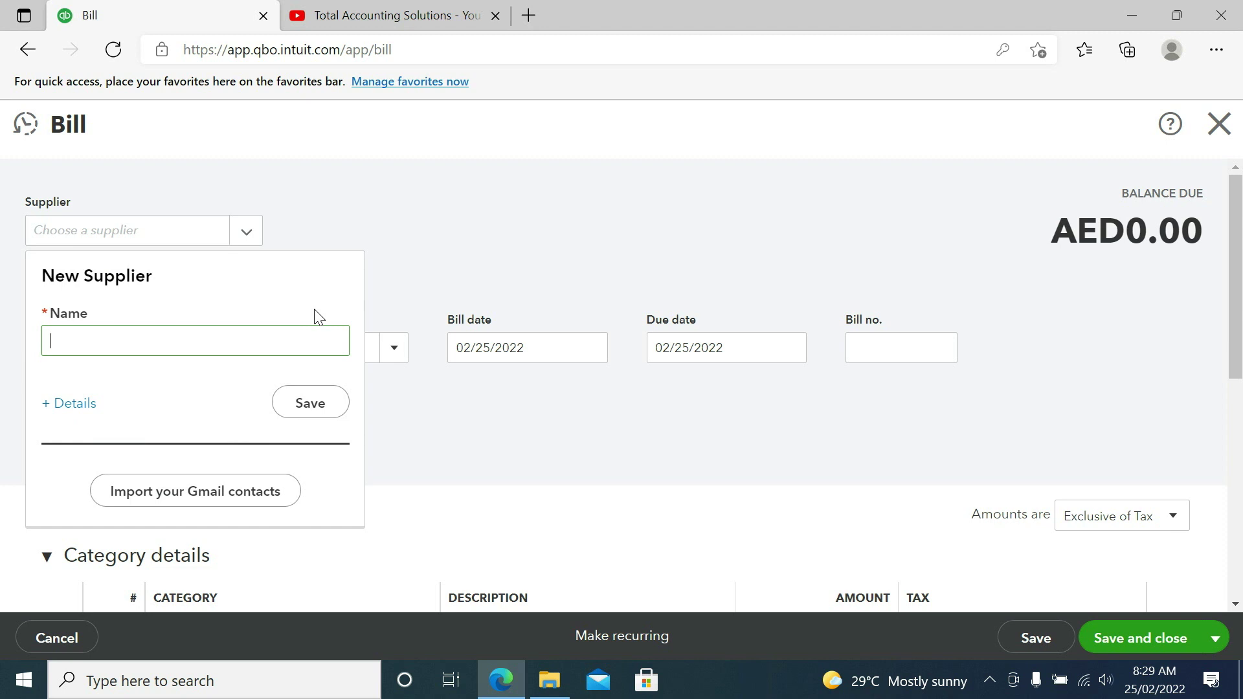
pyautogui.write('Ge')
pyautogui.click(84, 405)
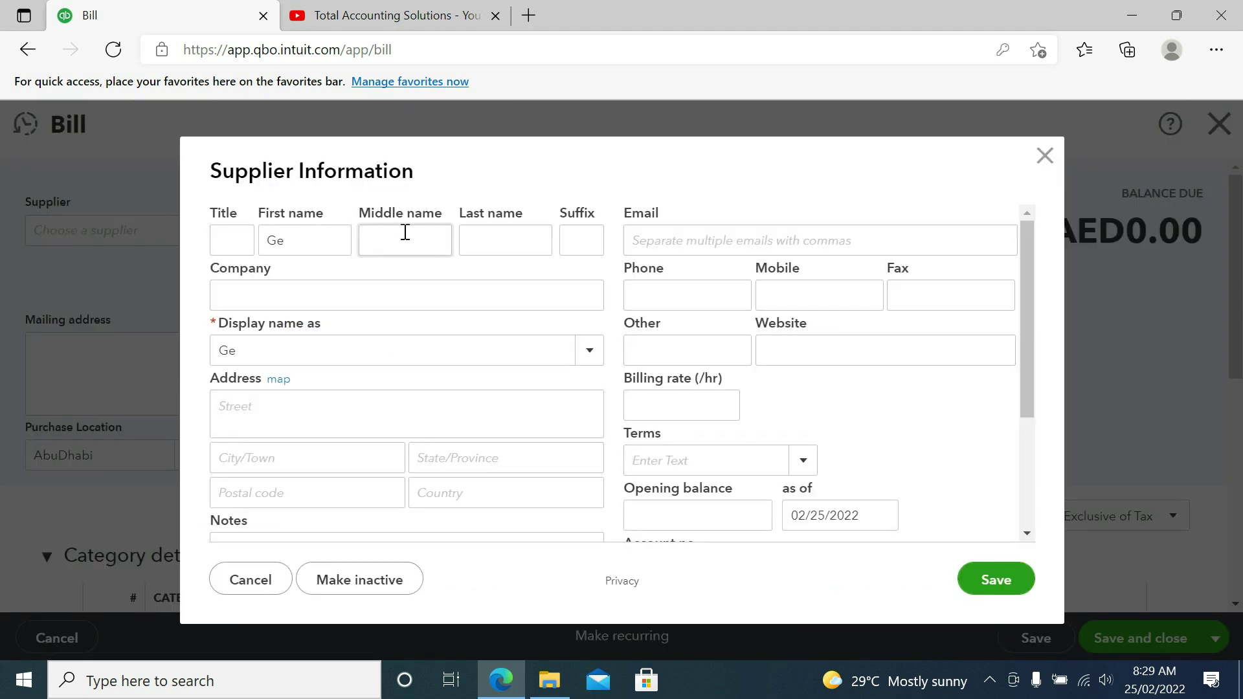
pyautogui.click(320, 353)
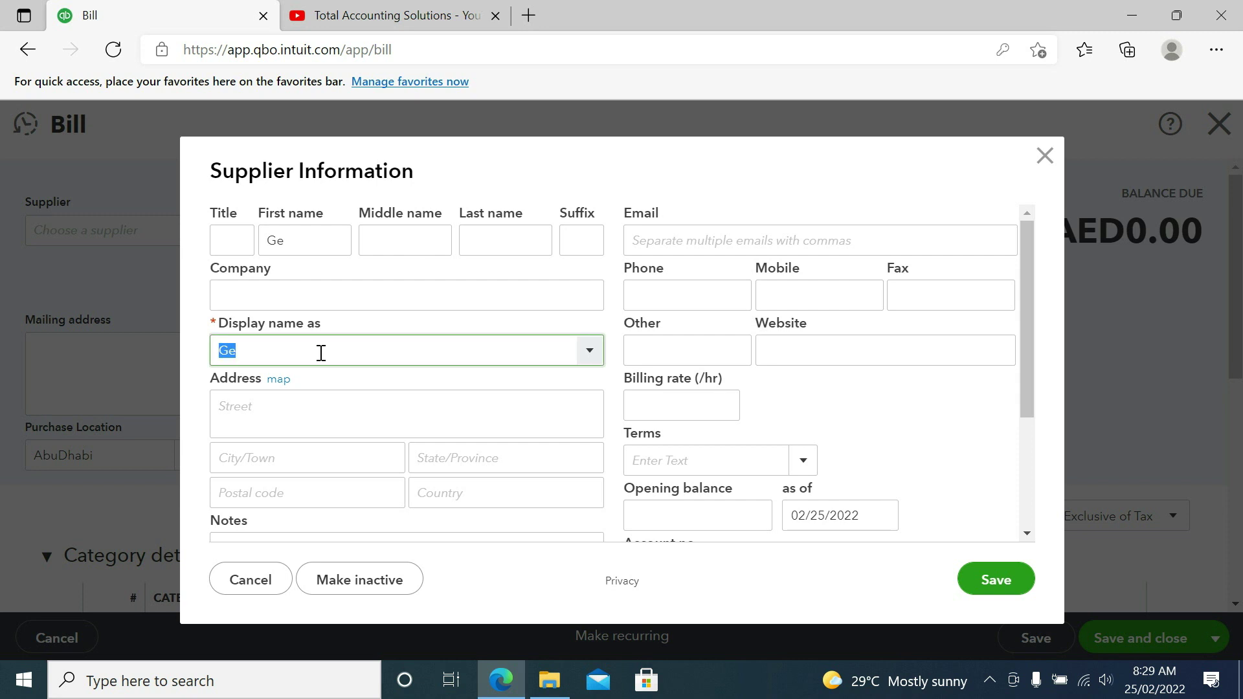
pyautogui.write('Ge LLC')
pyautogui.press('Tab')
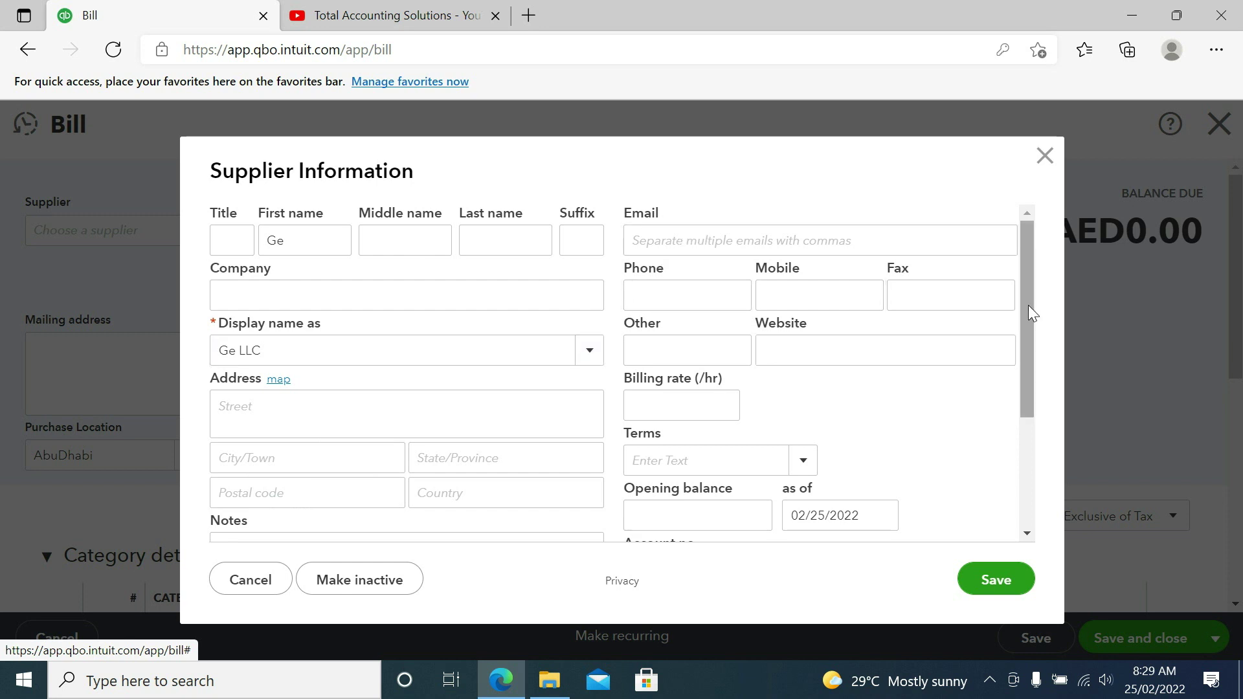
# Step: Enter the supplier's TRN and save Ge LLC as the bill's supplier
pyautogui.moveTo(1029, 306); pyautogui.dragTo(1029, 306)
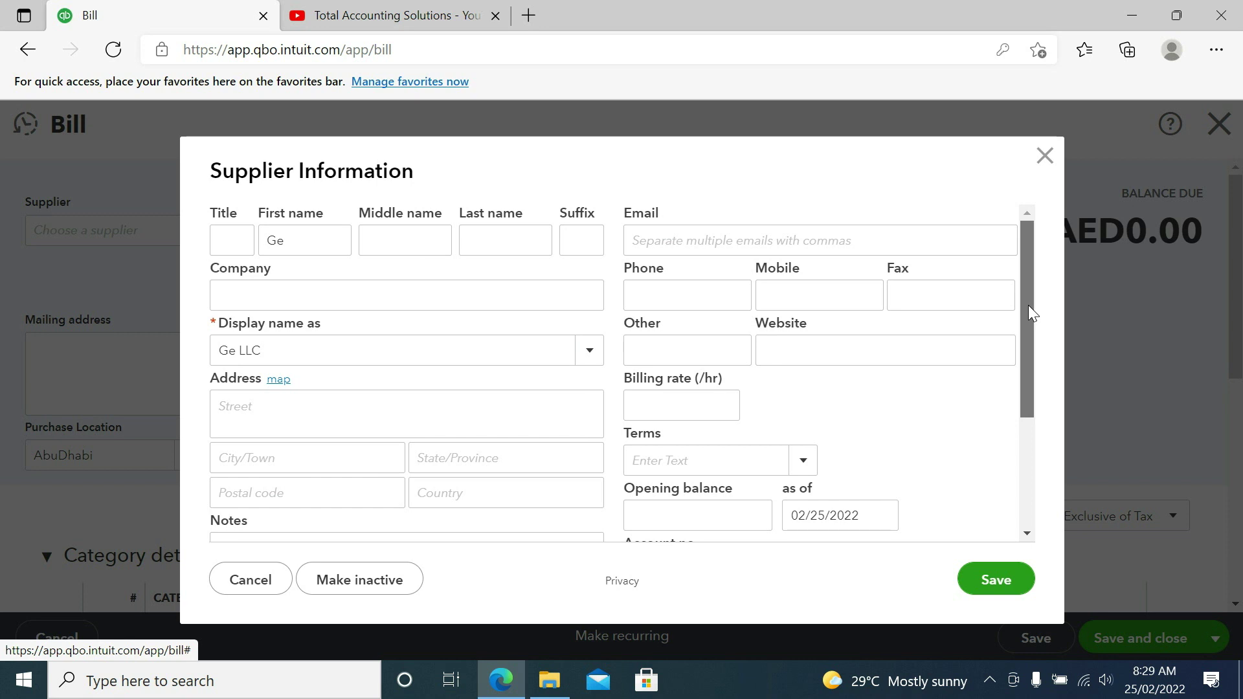
pyautogui.moveTo(1029, 305); pyautogui.dragTo(1029, 451)
pyautogui.click(647, 442)
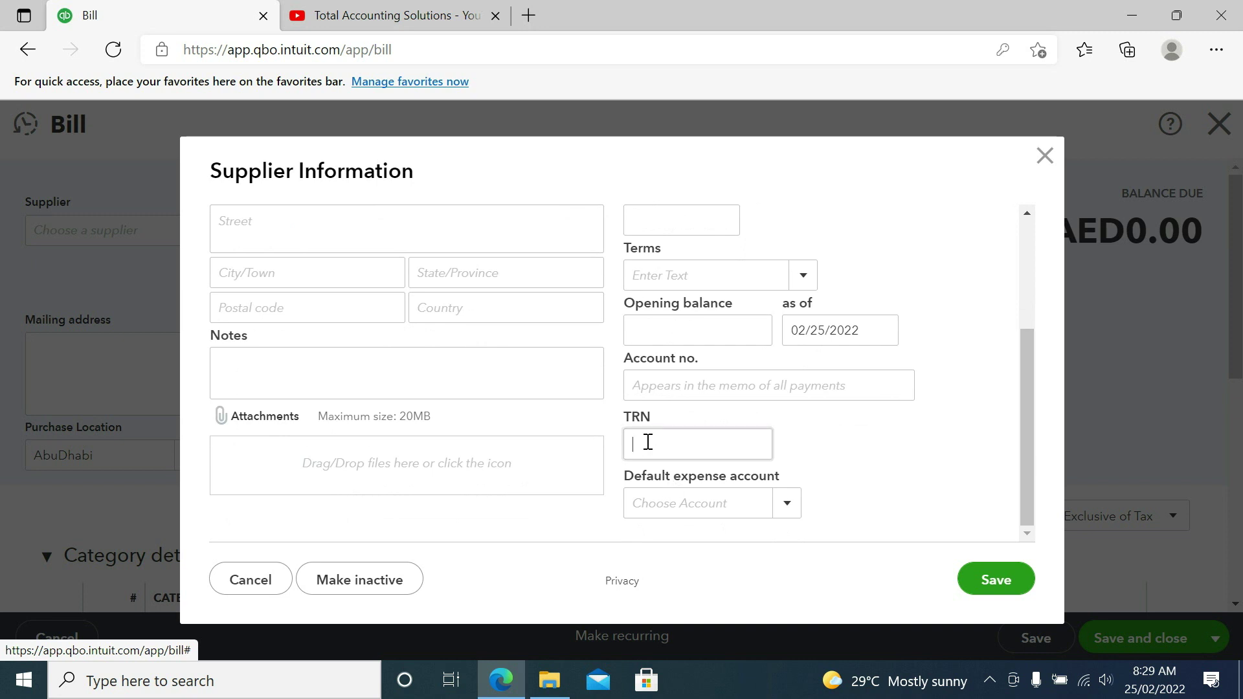
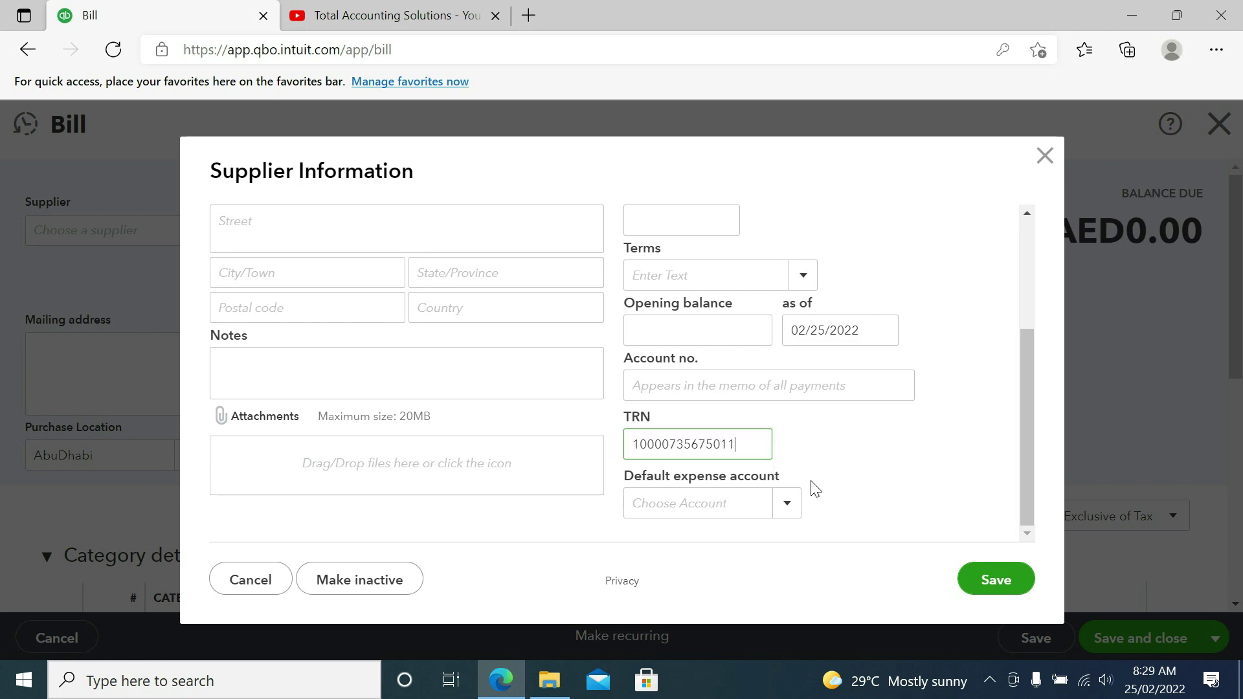
pyautogui.click(982, 582)
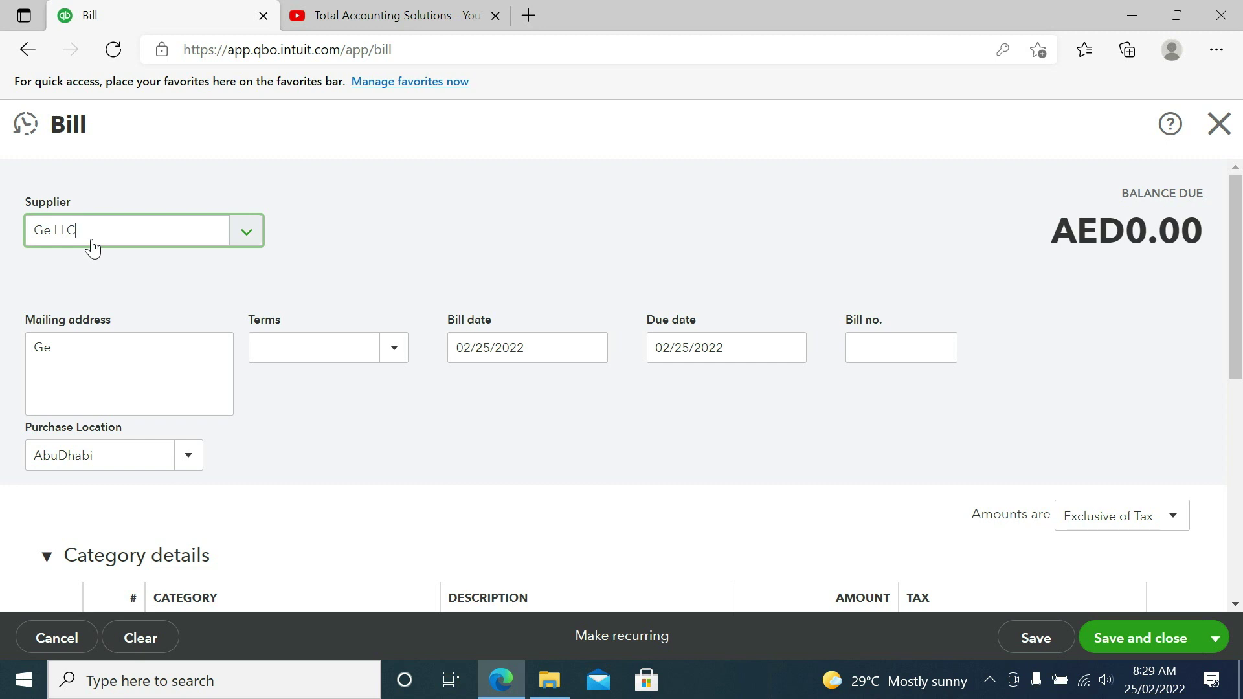
# Step: Set terms to Net 30 (due 03/27/2022) and bill number 101, keeping location AbuDhabi
pyautogui.click(394, 348)
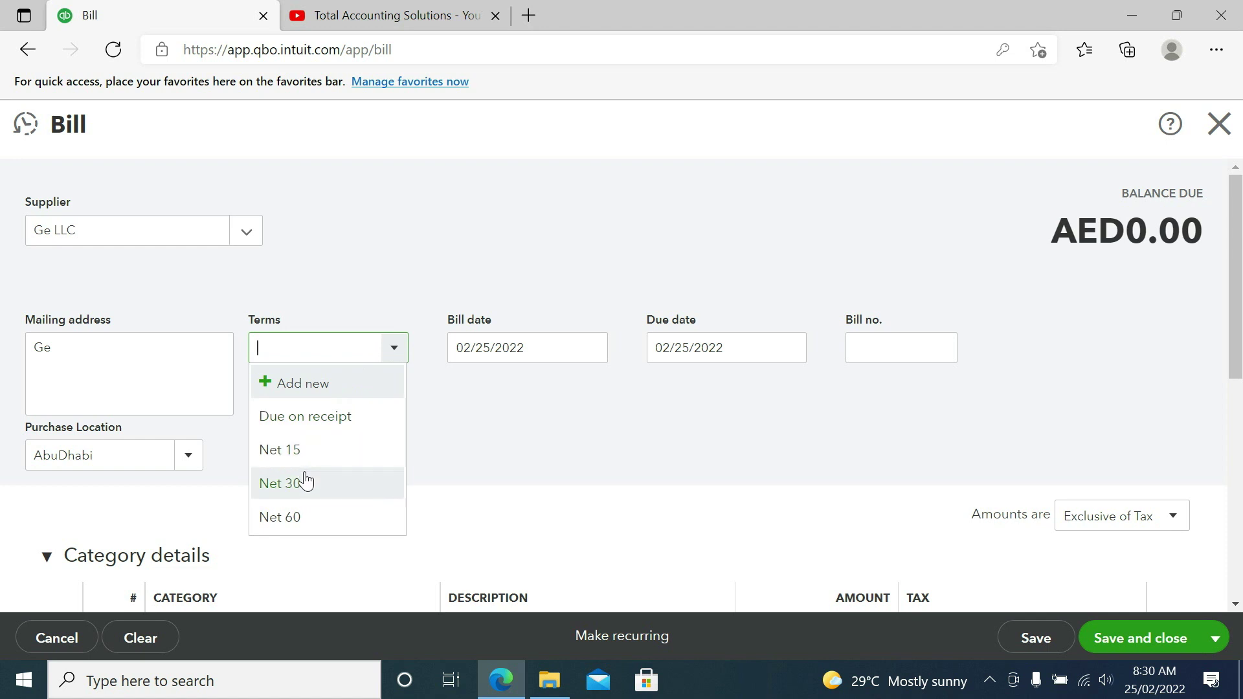
pyautogui.click(305, 480)
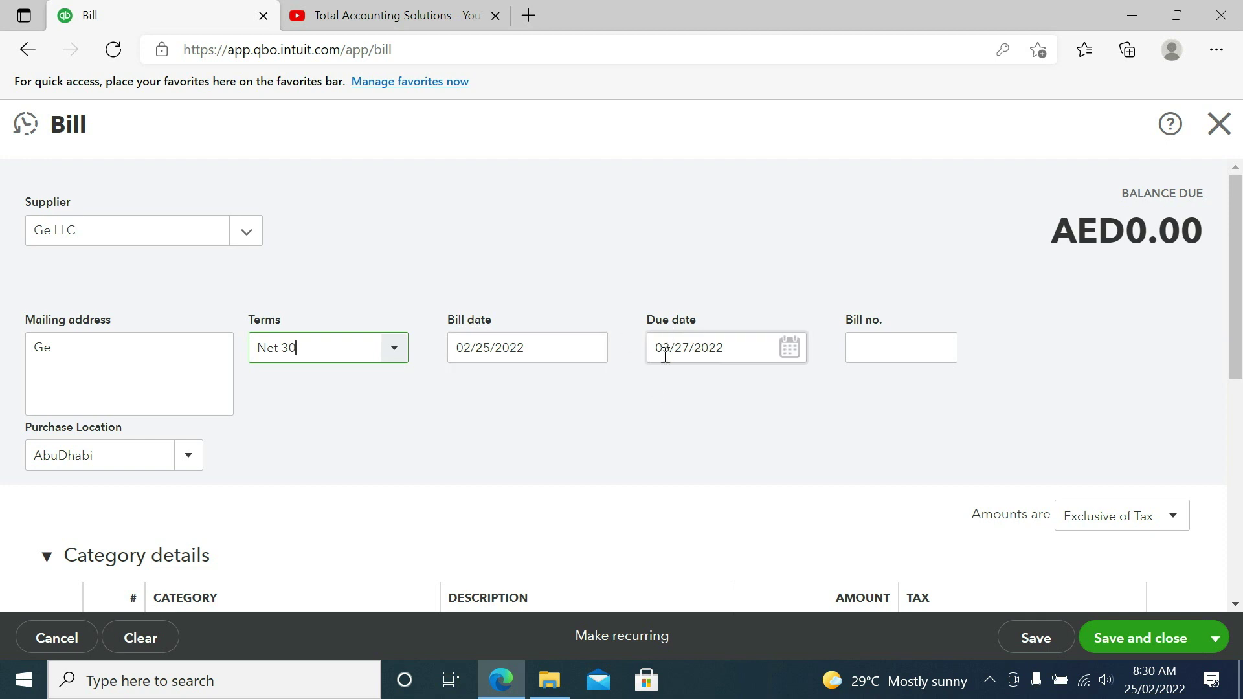
pyautogui.click(867, 348)
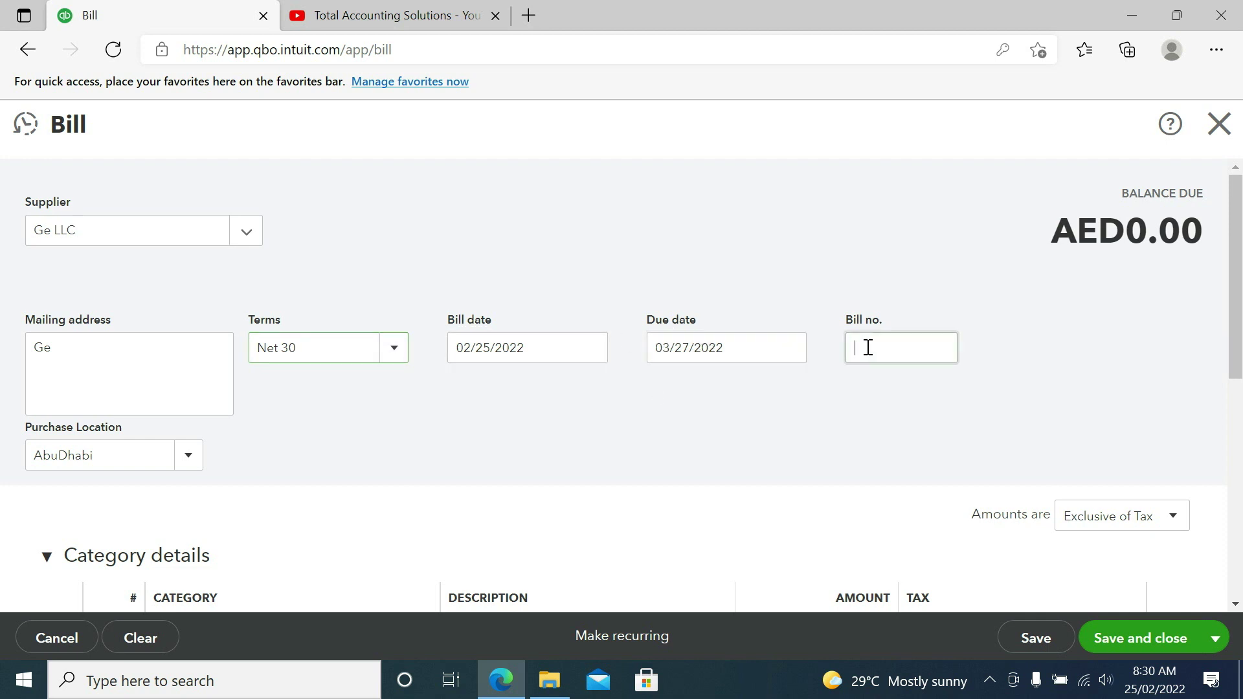
pyautogui.write('101')
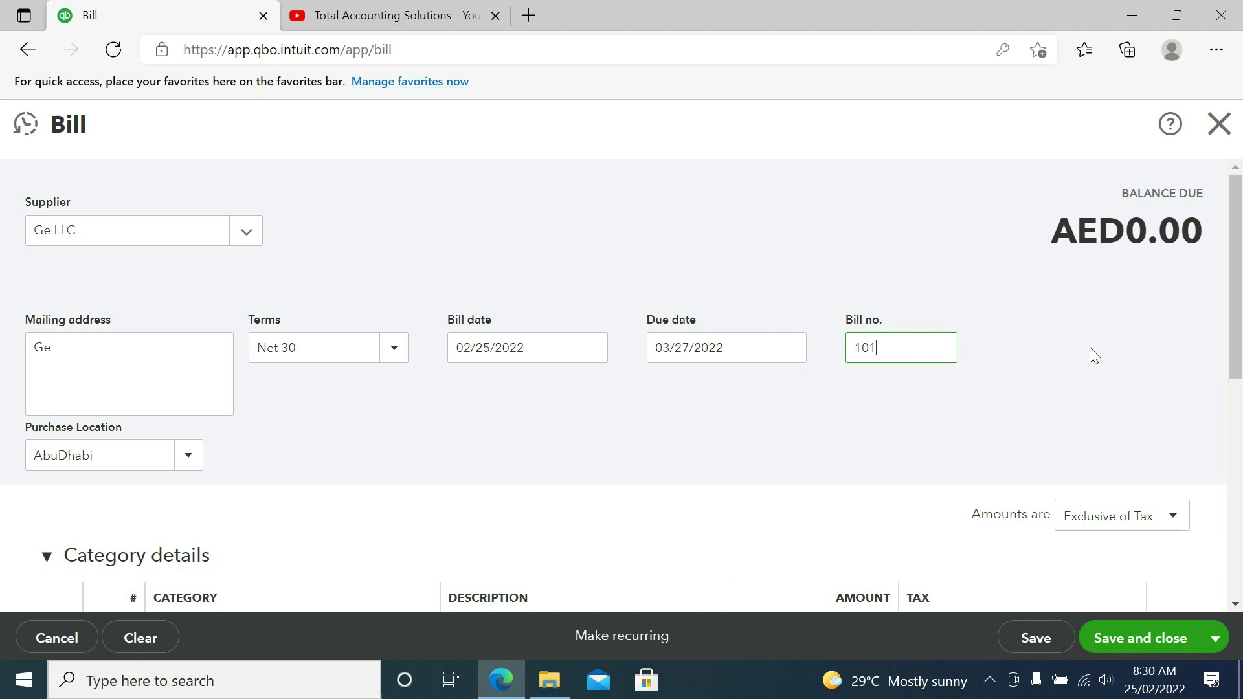
pyautogui.click(188, 457)
pyautogui.click(188, 457)
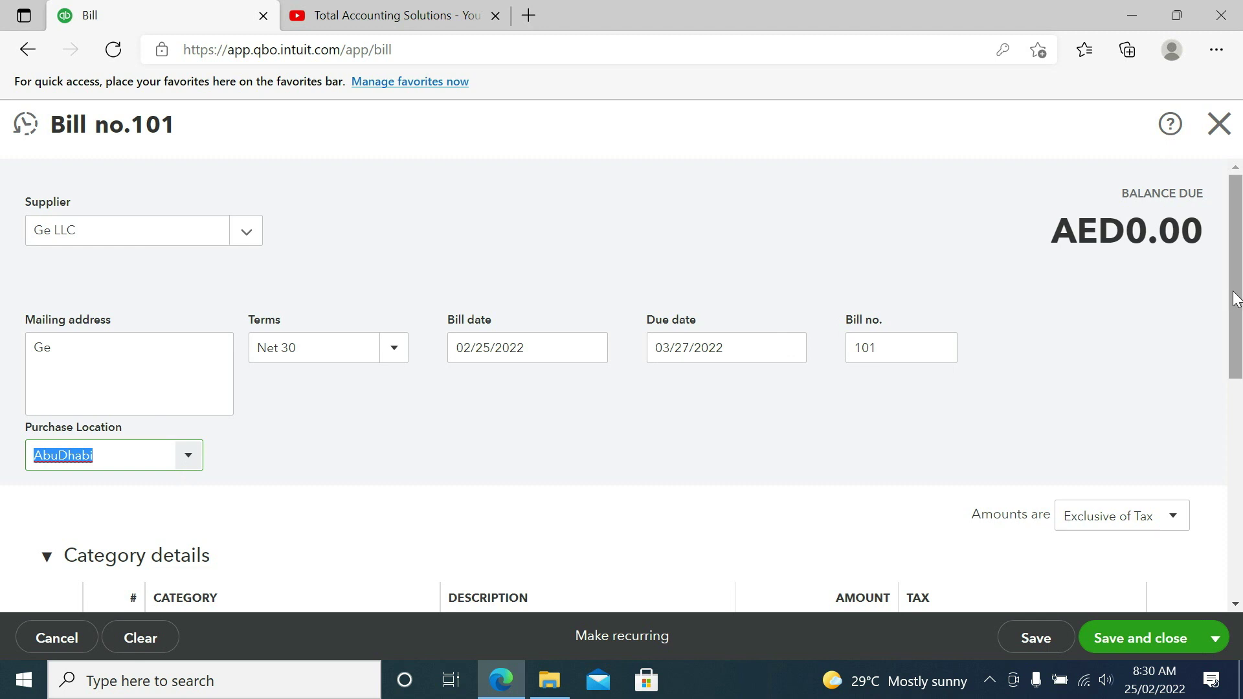
pyautogui.moveTo(1235, 298); pyautogui.dragTo(1236, 404)
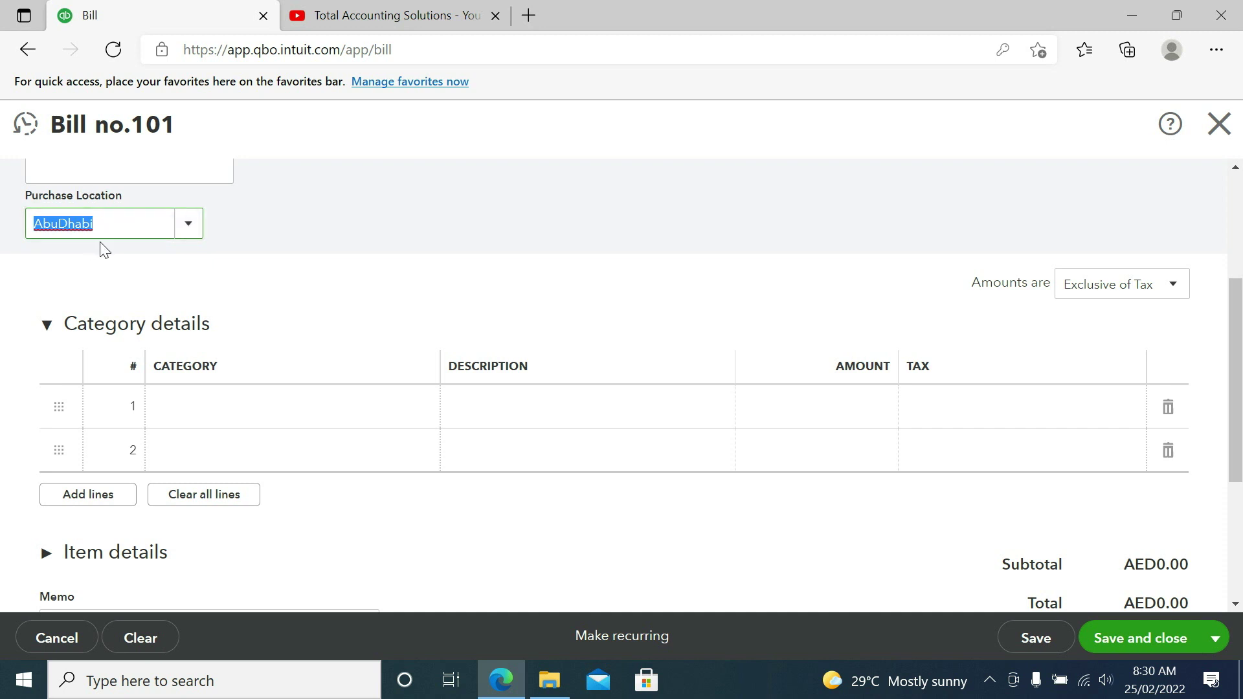
# Step: Open the account dropdown on the first category line of bill 101
pyautogui.click(189, 407)
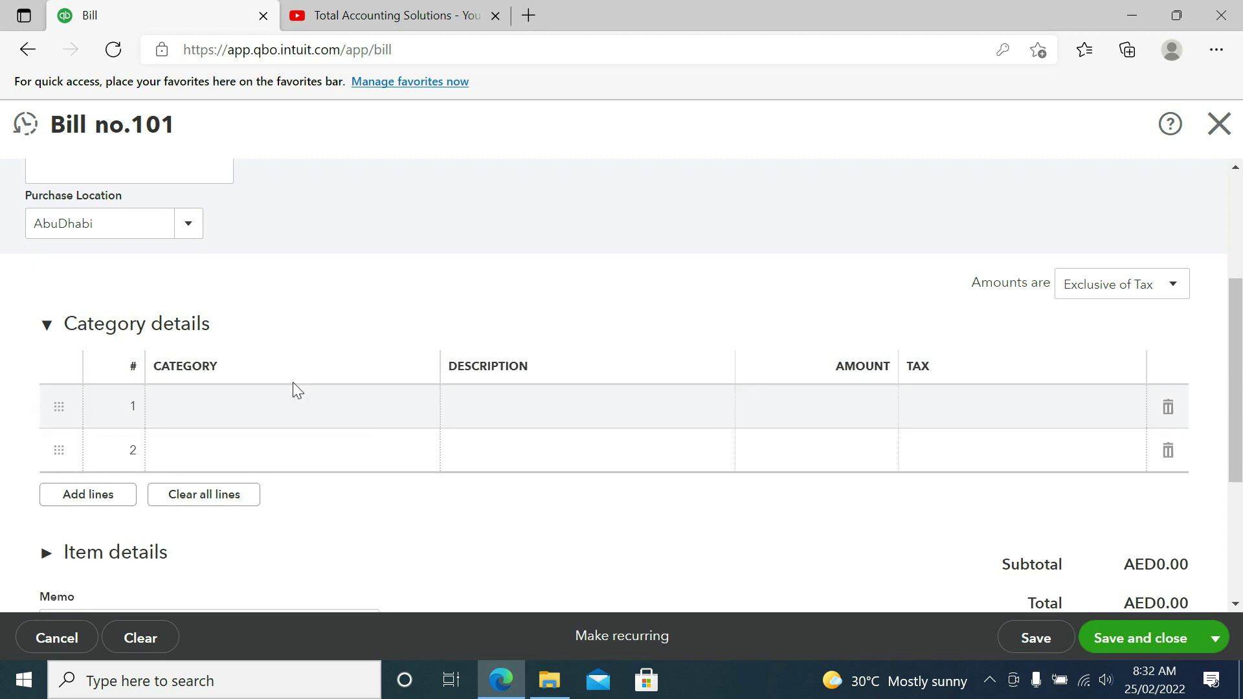
pyautogui.click(318, 418)
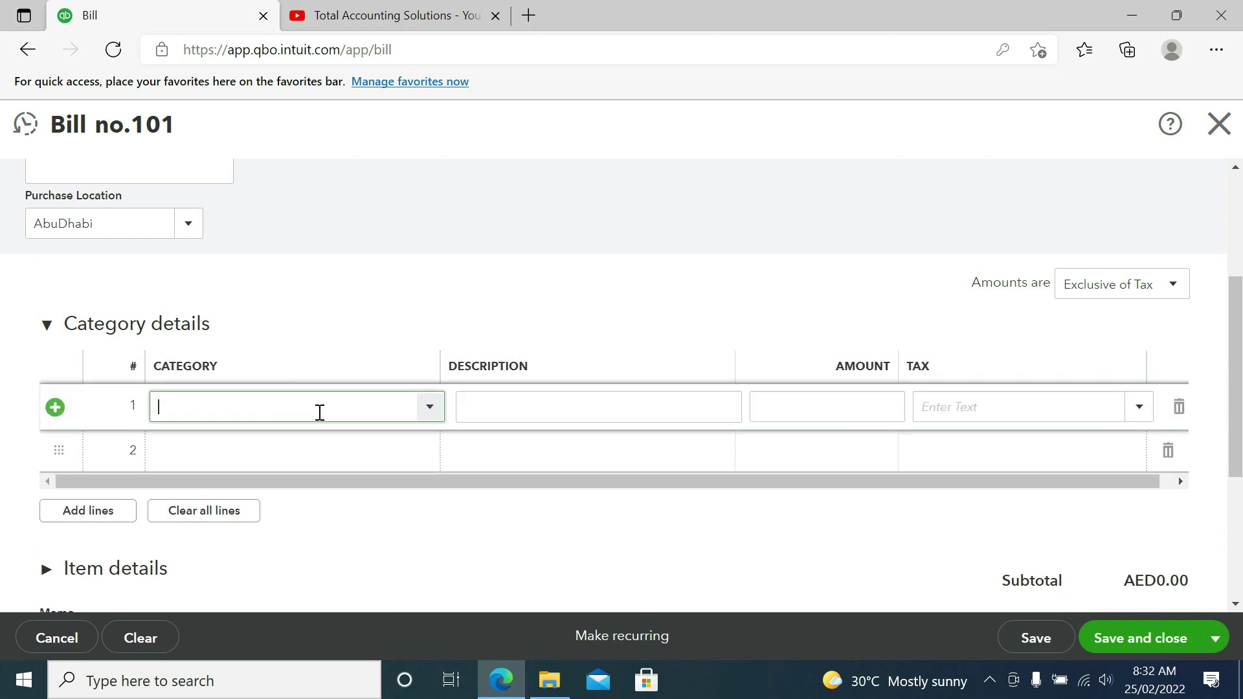
pyautogui.click(430, 408)
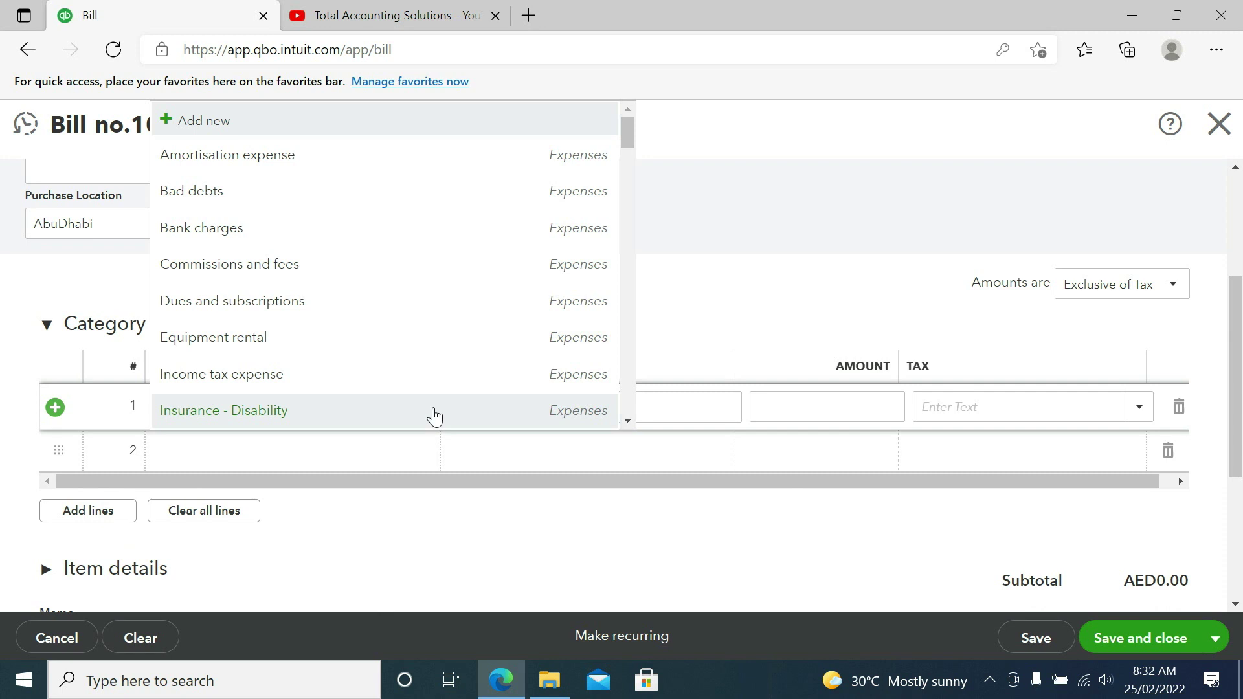
pyautogui.press('Down')
pyautogui.press('Down')
pyautogui.press('Down')
pyautogui.press('Down')
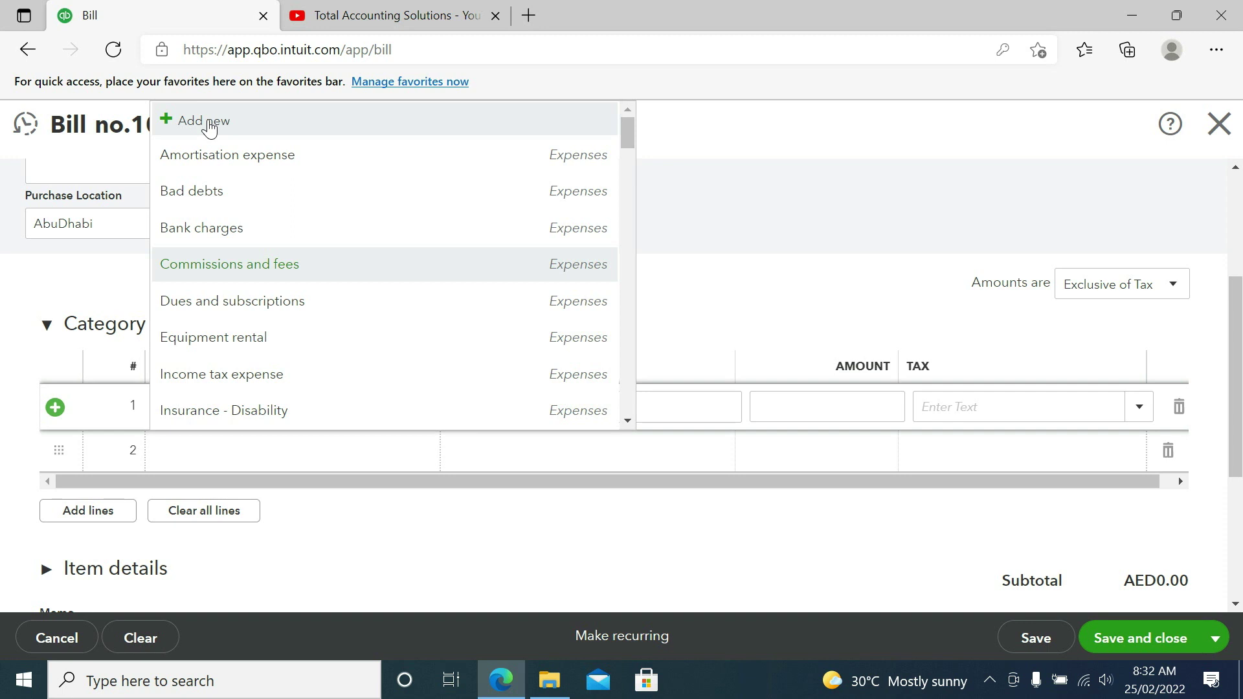
# Step: Start a new Cost of sales account with detail type Supplies and materials - COS
pyautogui.click(210, 123)
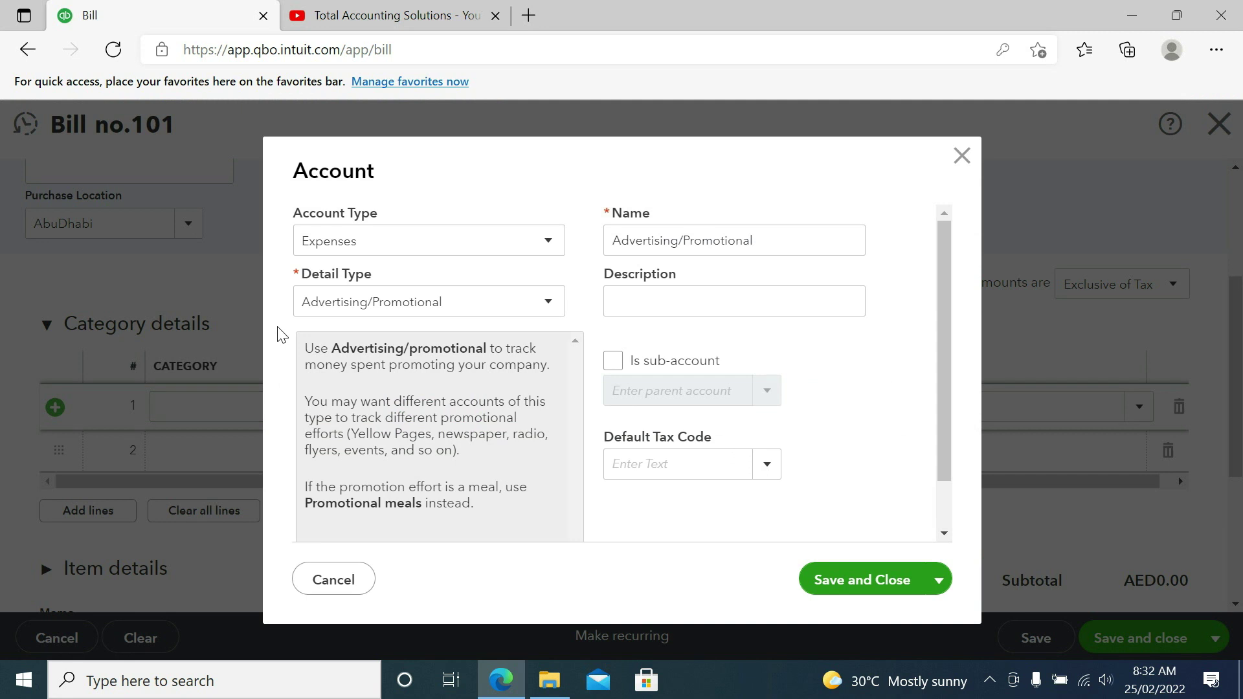
pyautogui.click(348, 246)
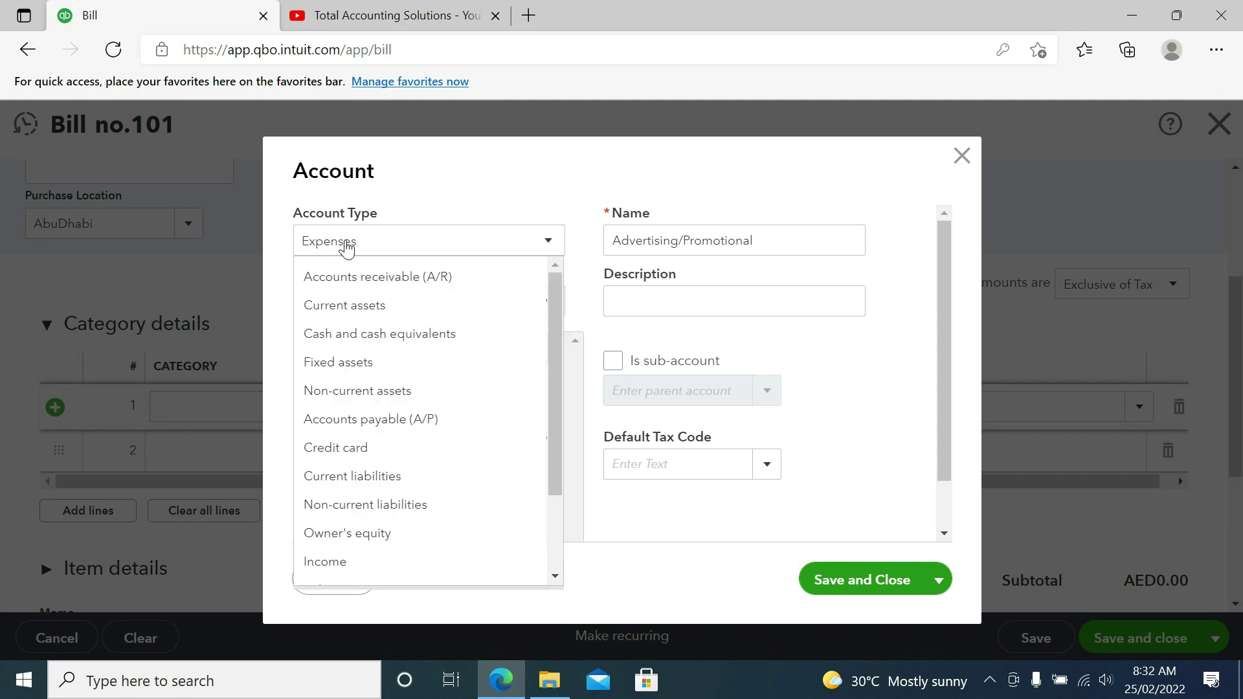
pyautogui.click(348, 246)
pyautogui.click(347, 246)
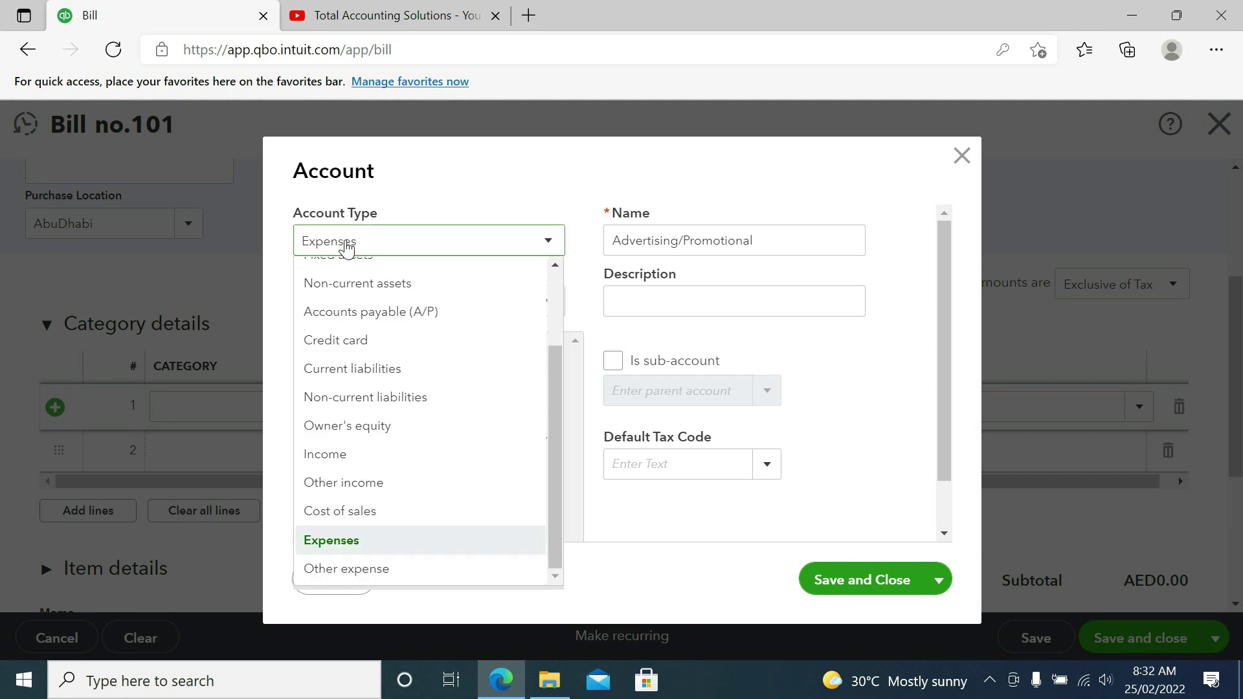
pyautogui.click(366, 513)
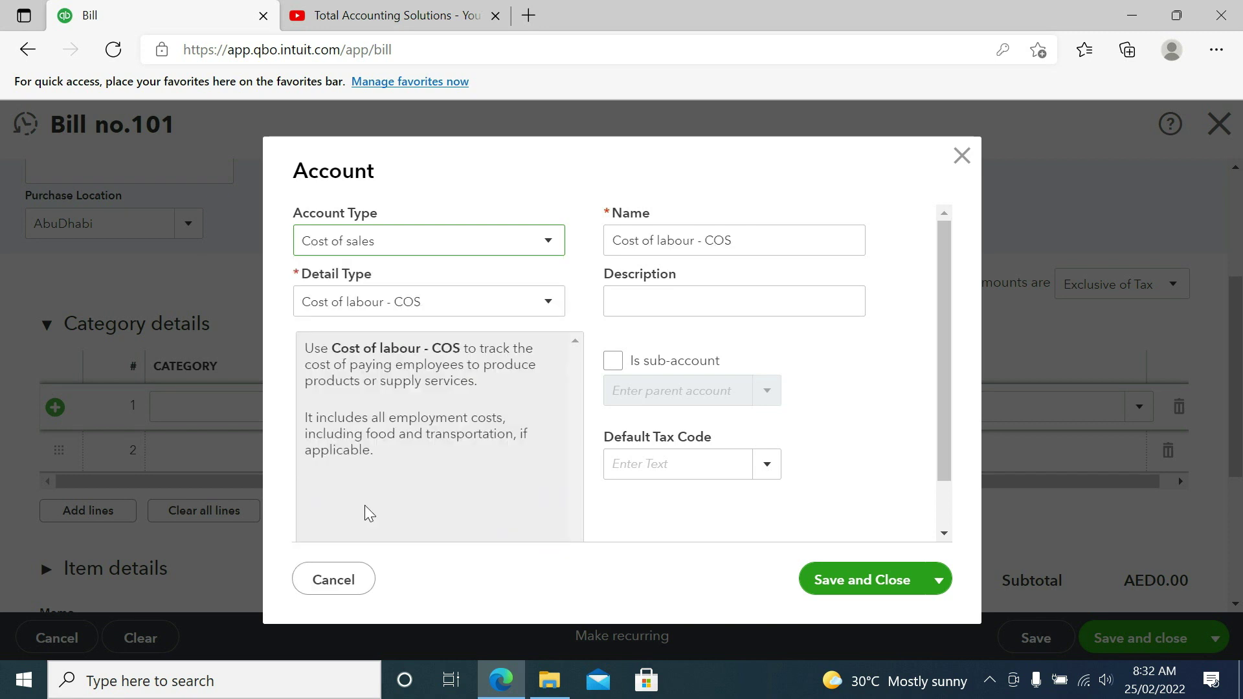
pyautogui.click(387, 254)
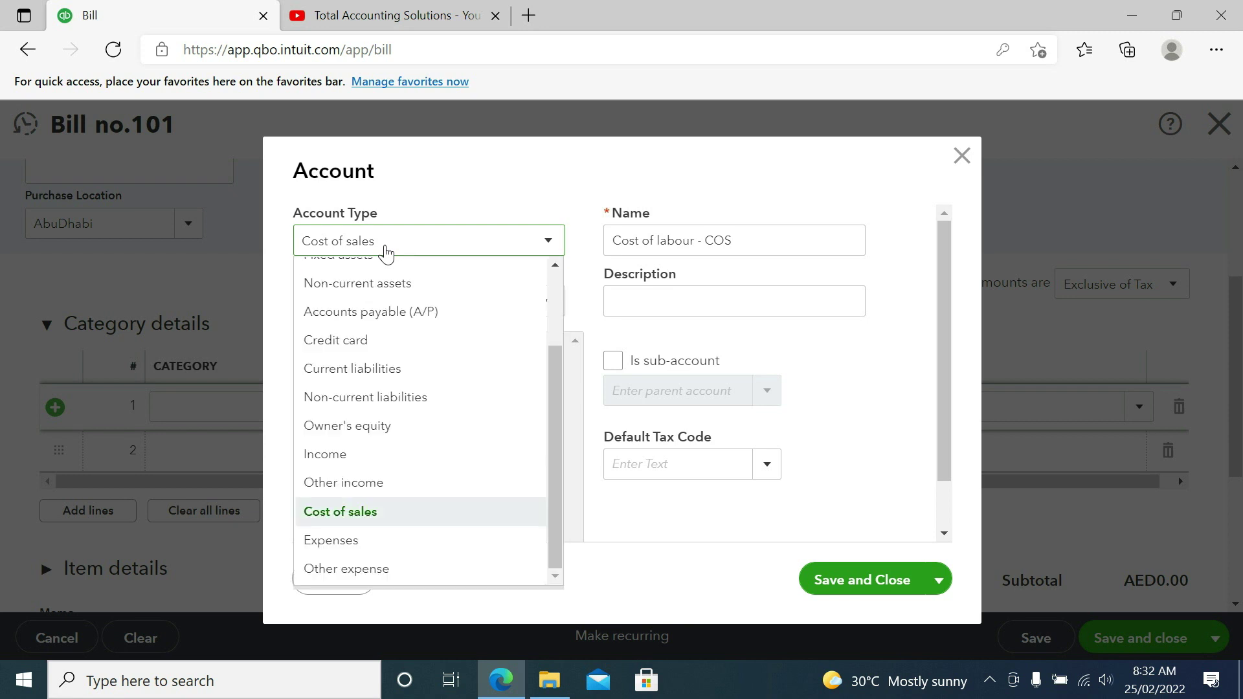
pyautogui.click(387, 253)
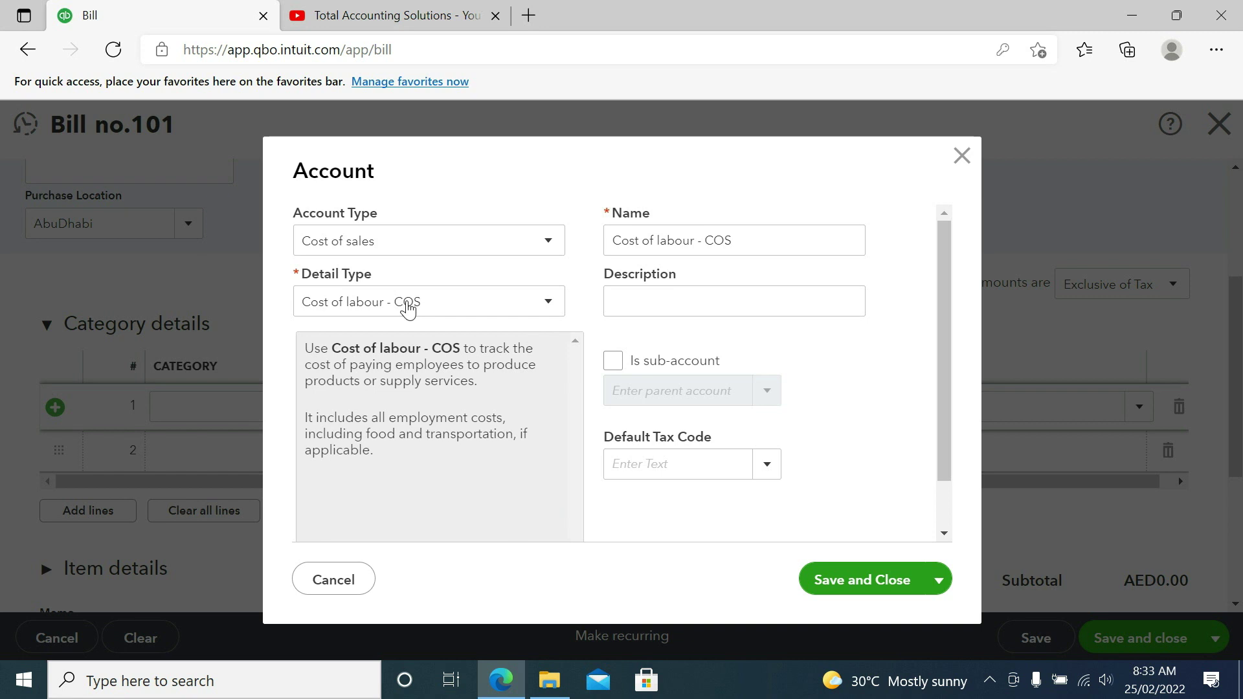
pyautogui.click(407, 309)
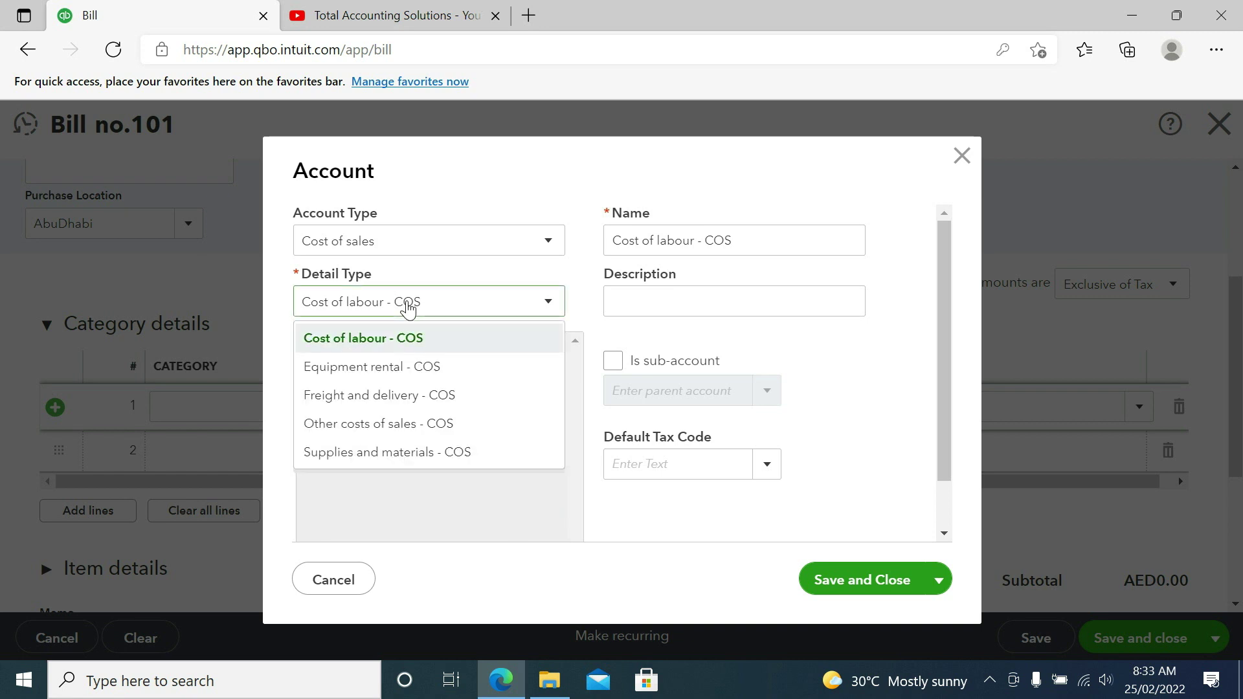
pyautogui.click(421, 453)
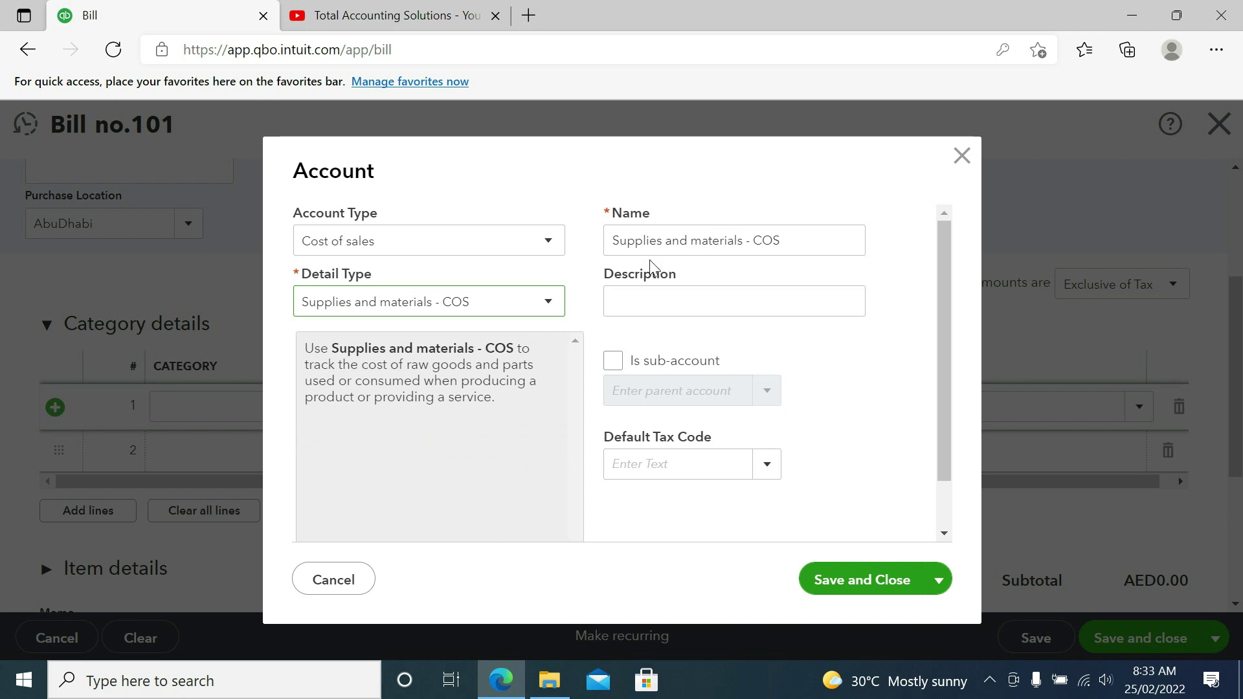
# Step: Name the account 'Purchase Accounts' and reuse that text as its description
pyautogui.click(789, 244)
pyautogui.hotkey('ctrl', 'a')
pyautogui.press('BackSpace')
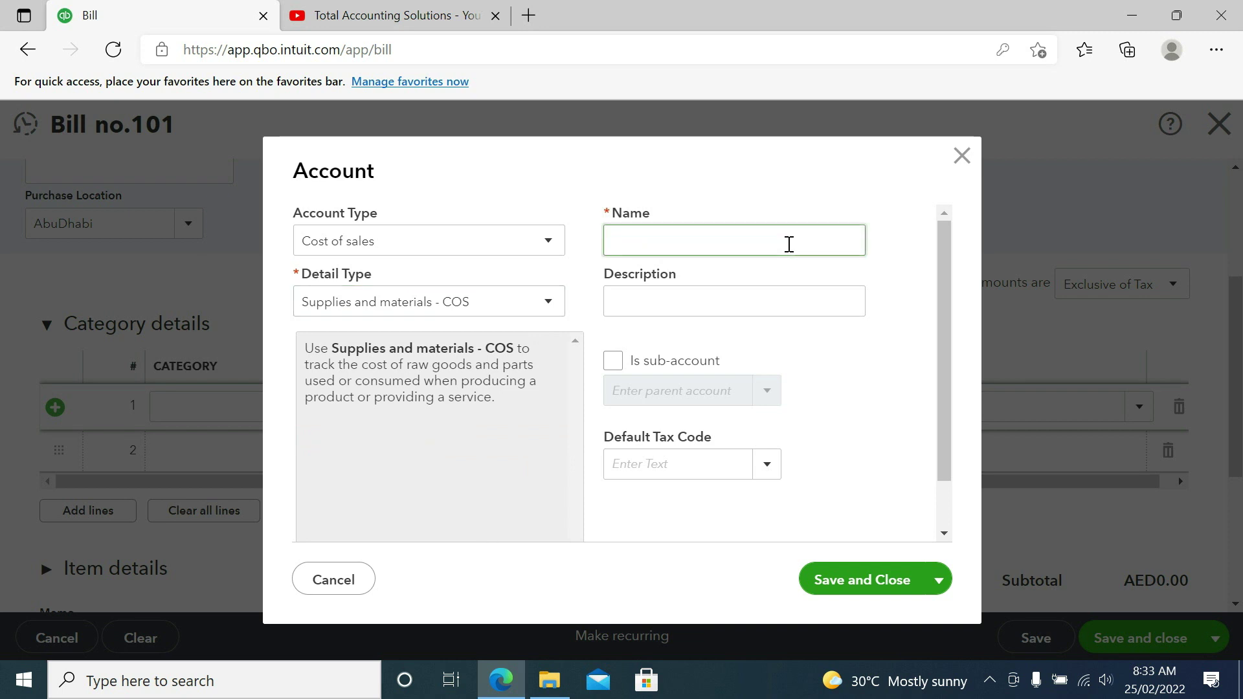
pyautogui.write('Purchase Accounts')
pyautogui.press('Tab')
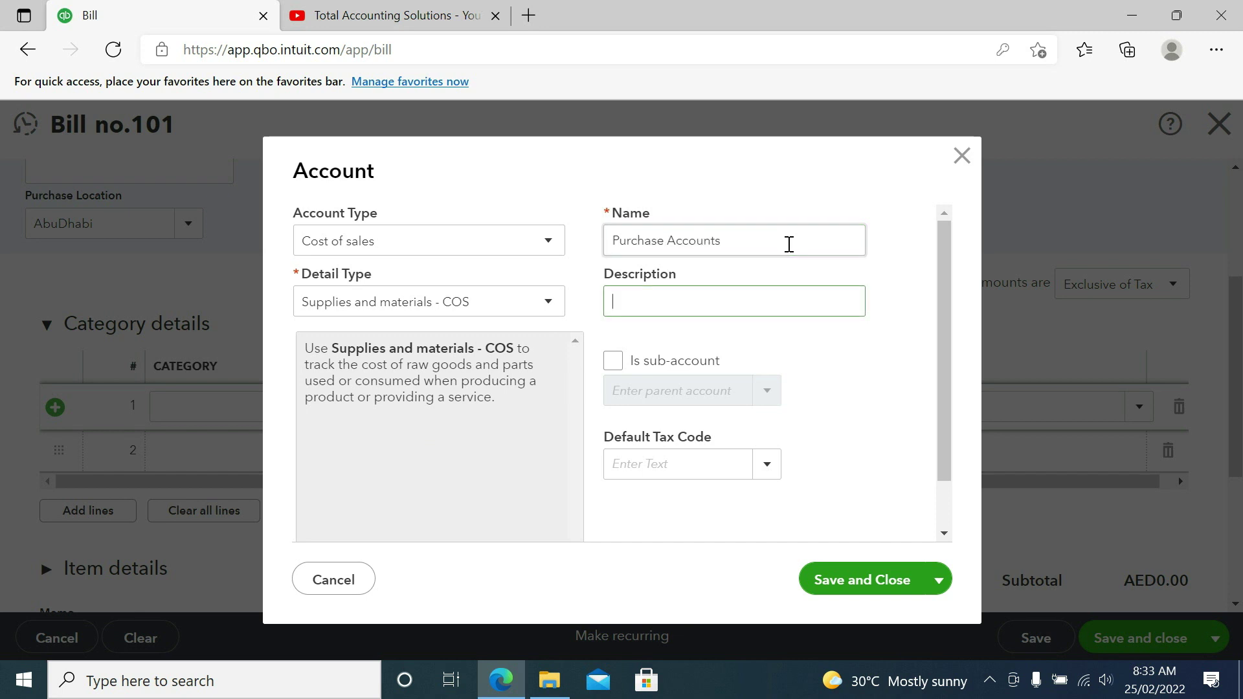
pyautogui.hotkey('shift', 'Tab')
pyautogui.hotkey('ctrl', 'c')
pyautogui.press('Tab')
pyautogui.hotkey('ctrl', 'v')
pyautogui.press('Tab')
pyautogui.press('Tab')
pyautogui.press('Tab')
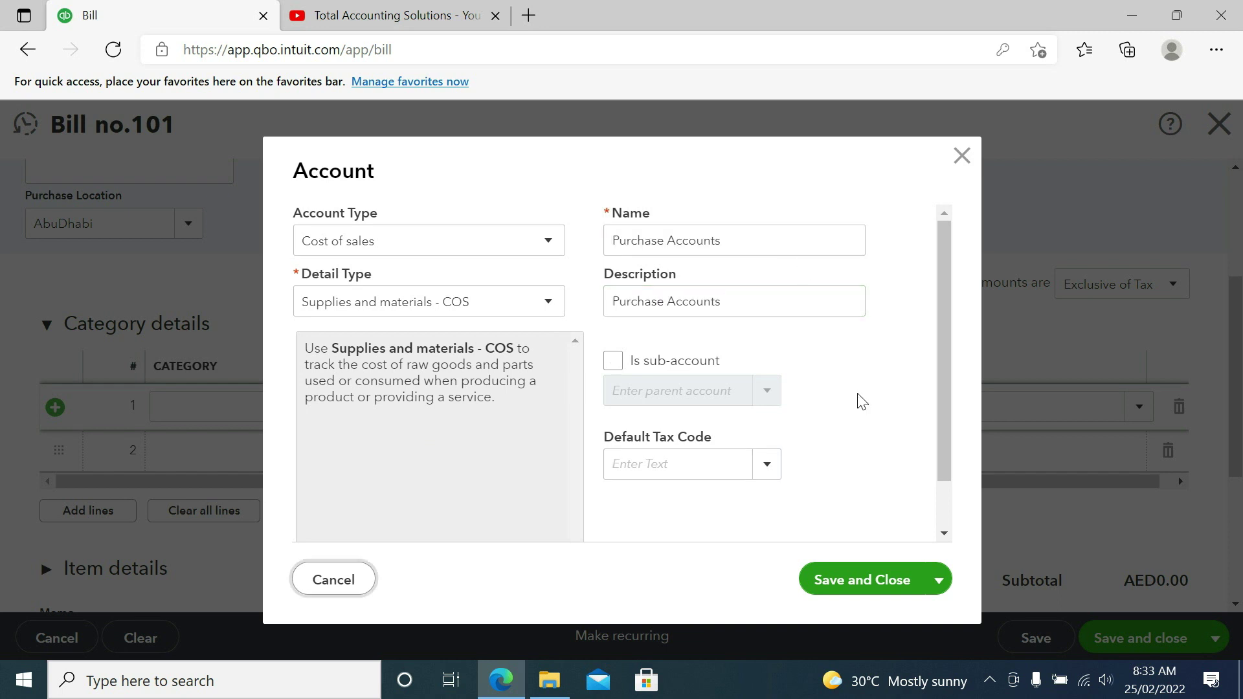
# Step: Leave the new account's default tax code blank
pyautogui.click(767, 470)
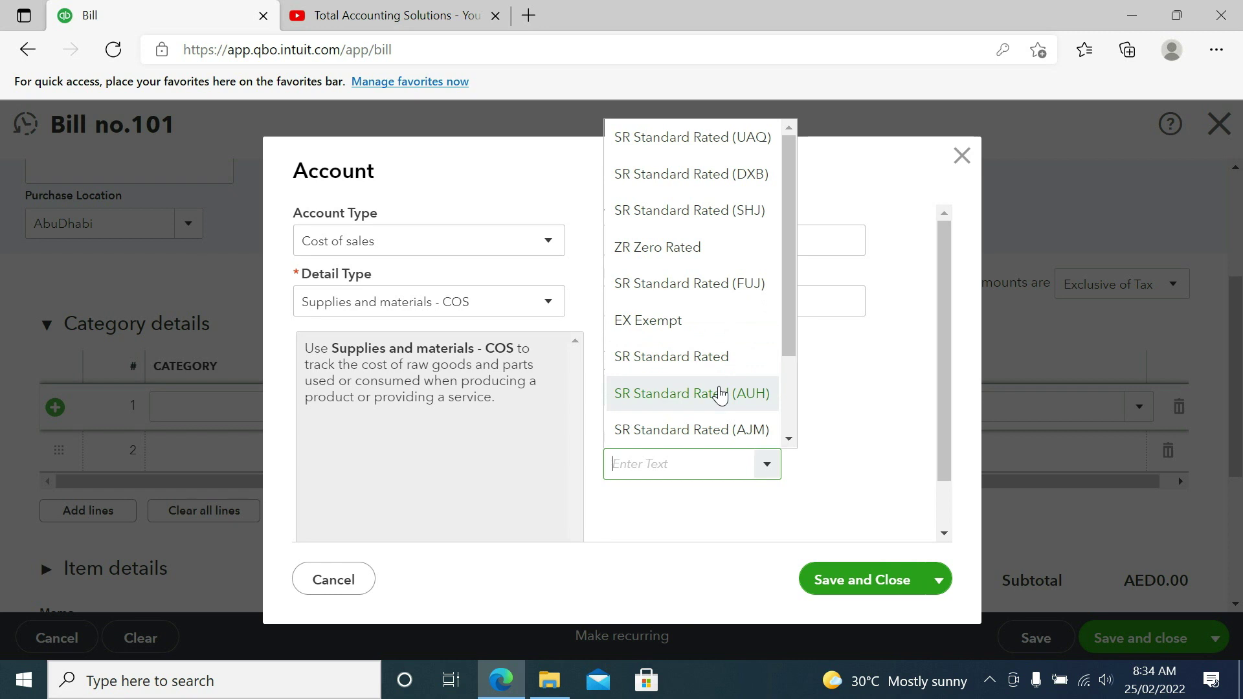
pyautogui.click(720, 394)
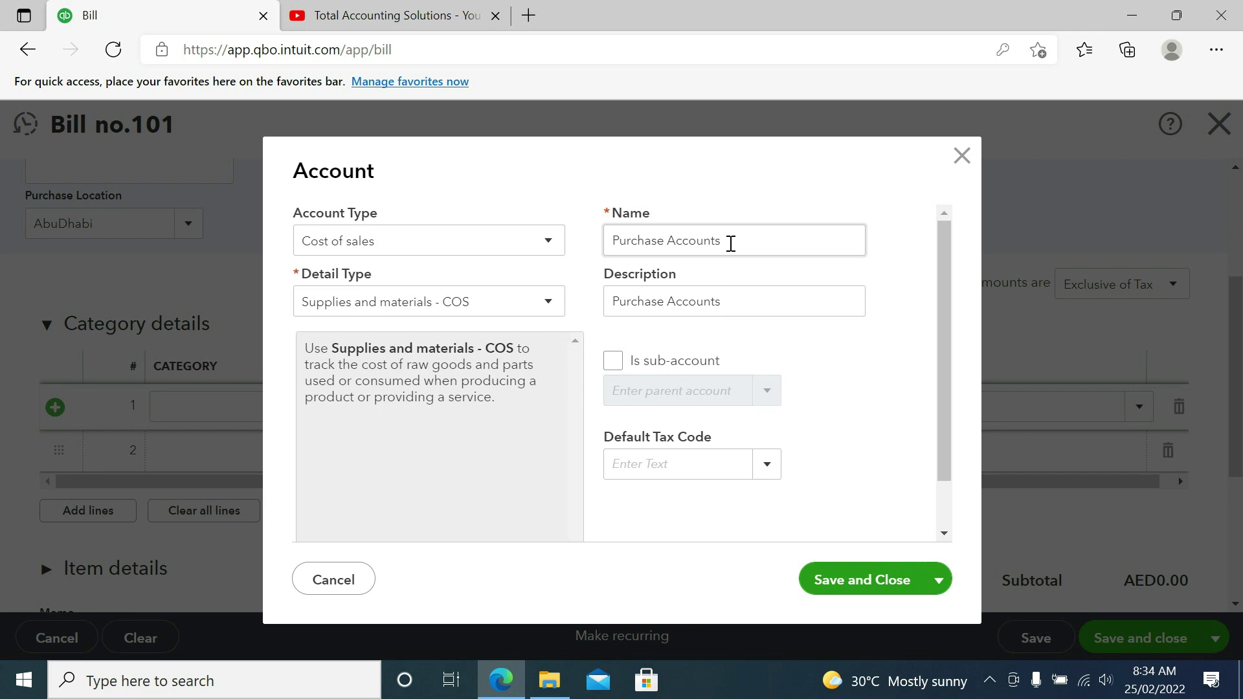
pyautogui.click(771, 473)
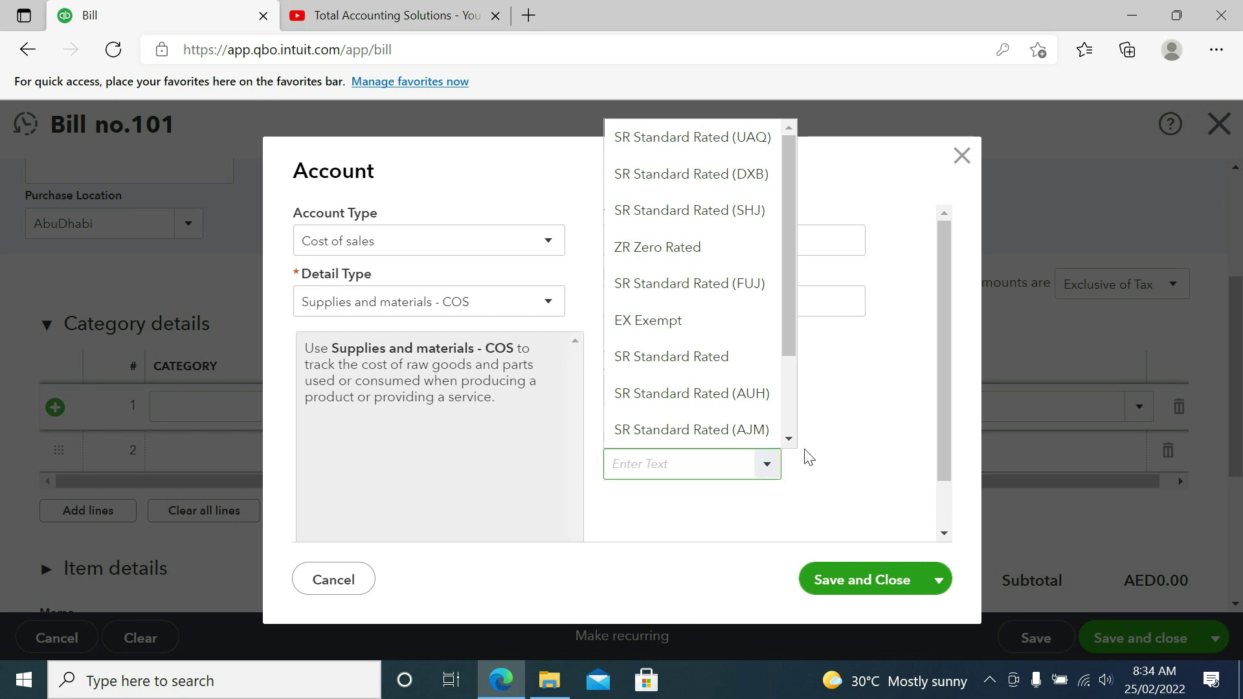
pyautogui.click(831, 421)
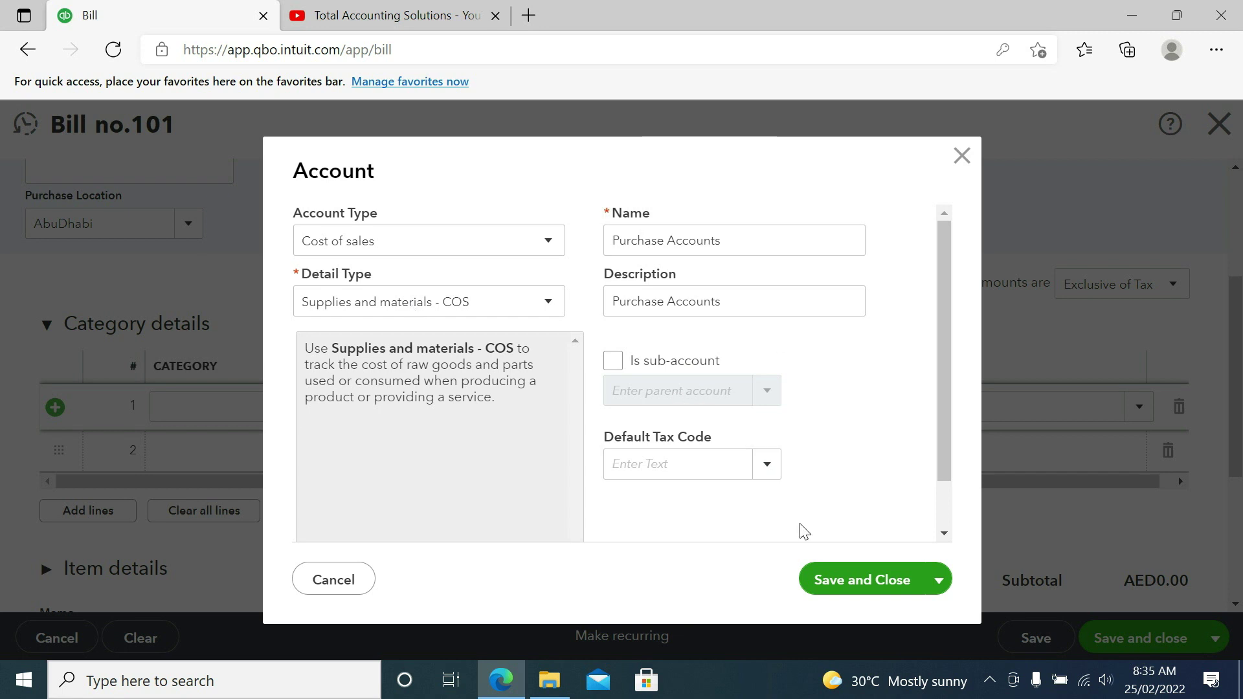
# Step: Save Purchase Accounts and fill line 1: 'Being service', 75,000, SR Standard Rated 5%
pyautogui.click(839, 586)
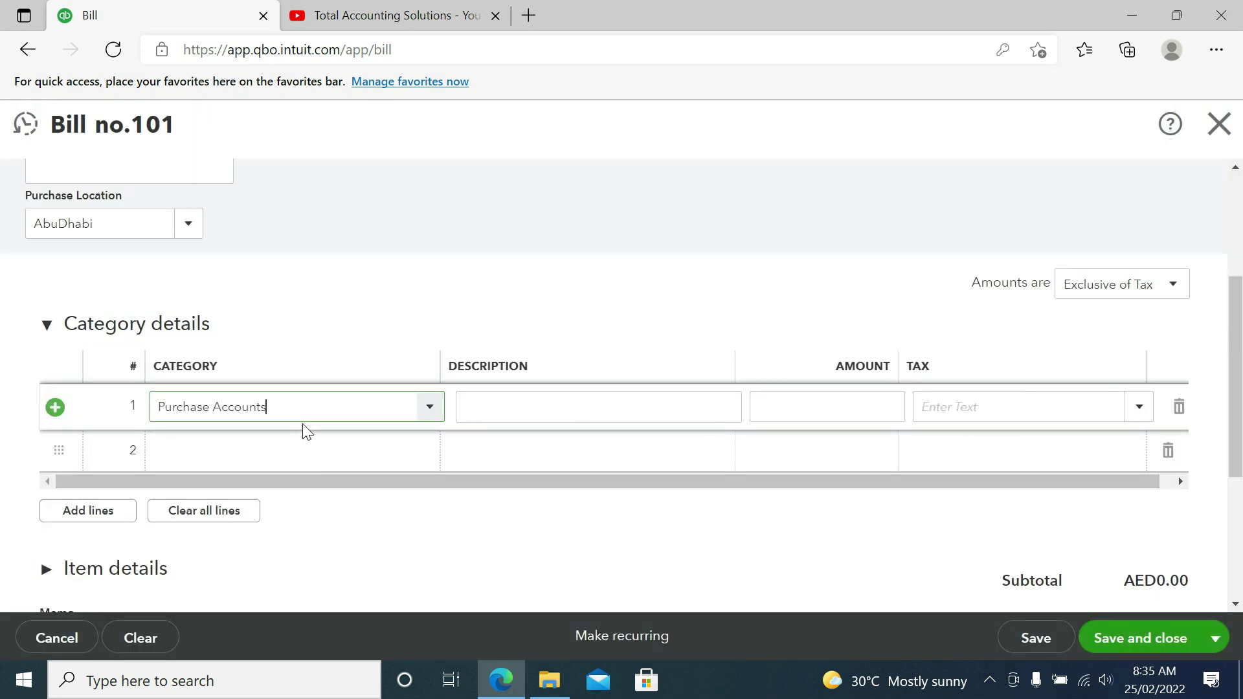
pyautogui.click(486, 408)
pyautogui.write('Being ')
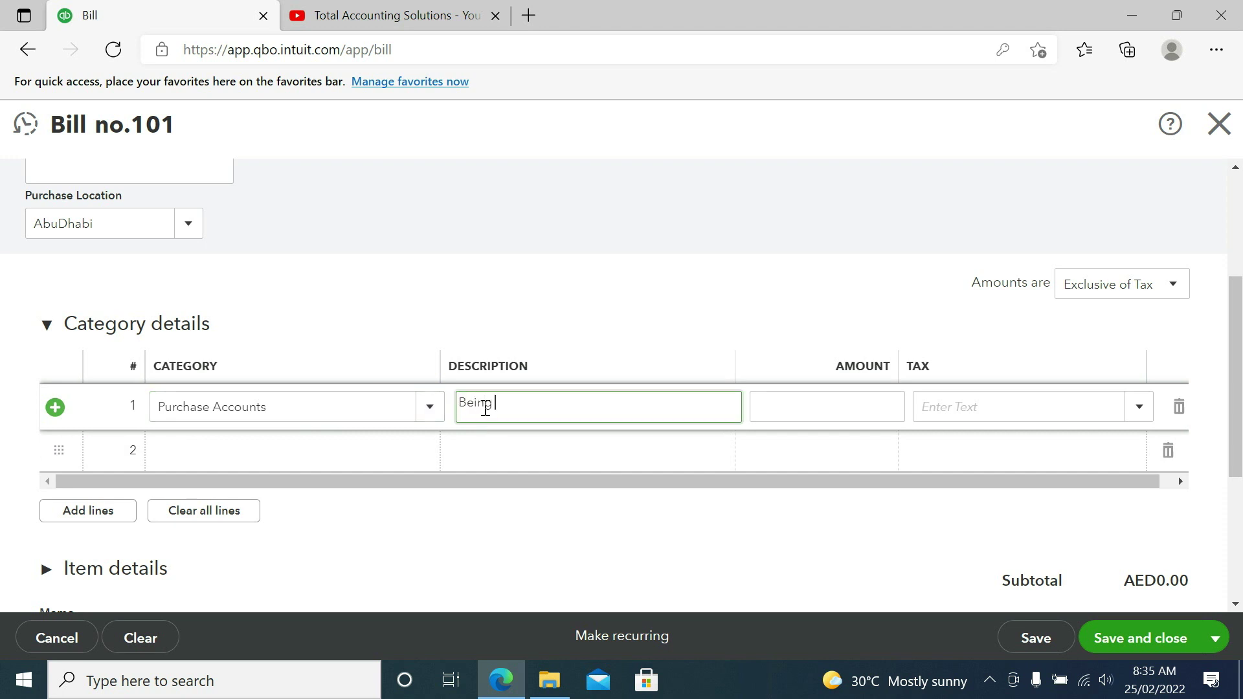
pyautogui.write('service')
pyautogui.press('Tab')
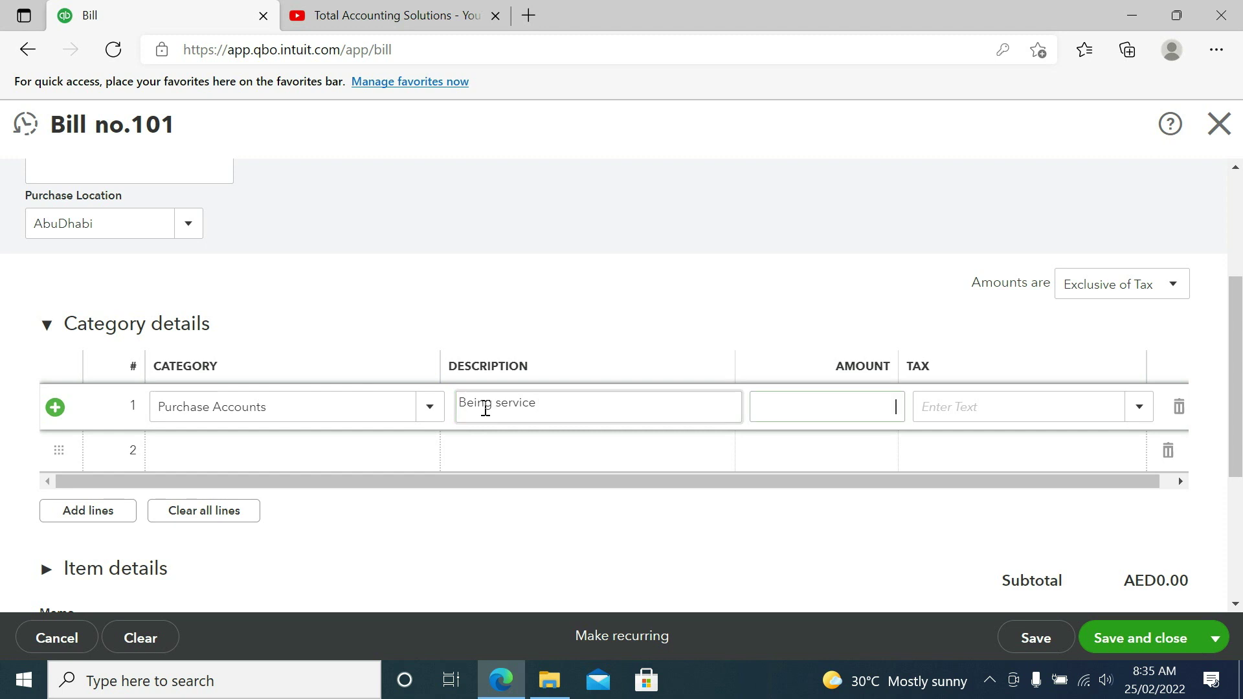
pyautogui.write('75000')
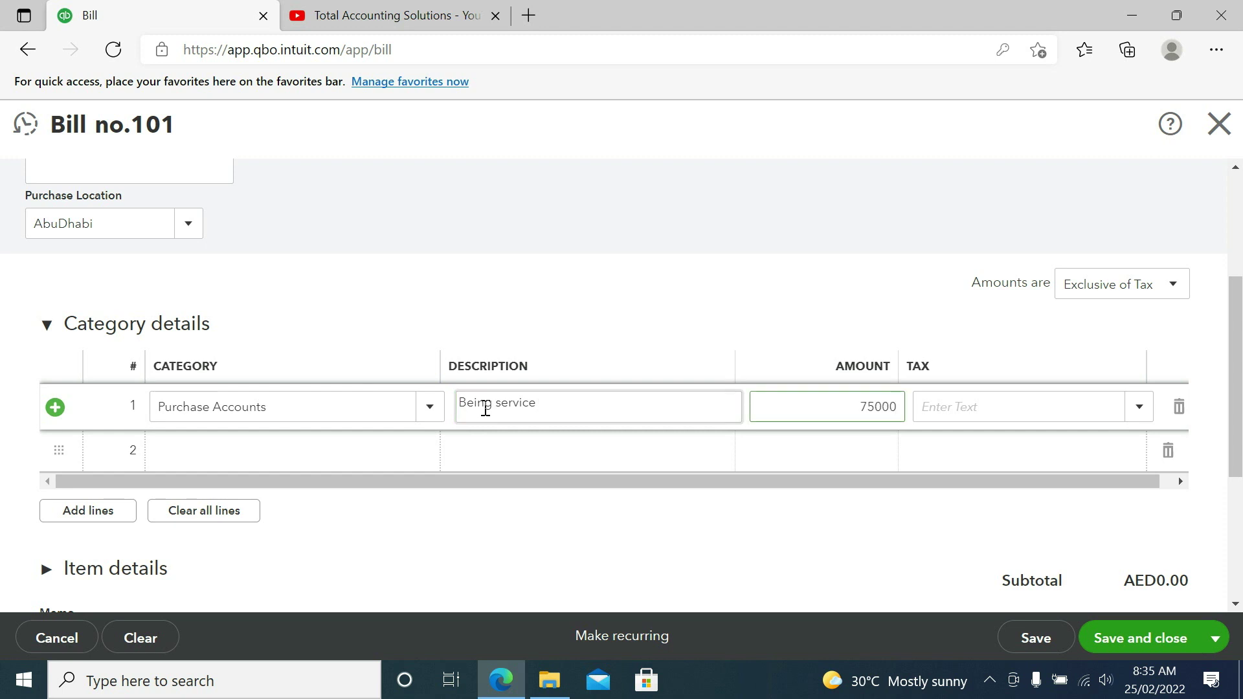
pyautogui.press('Tab')
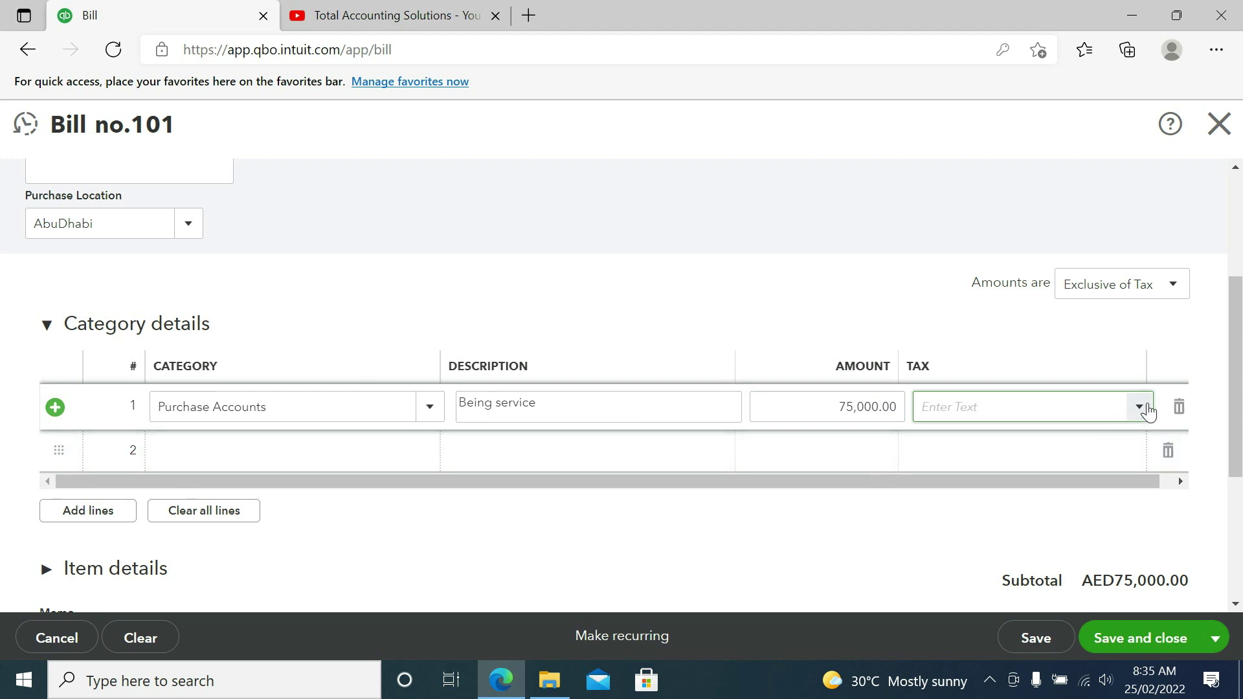
pyautogui.click(1139, 407)
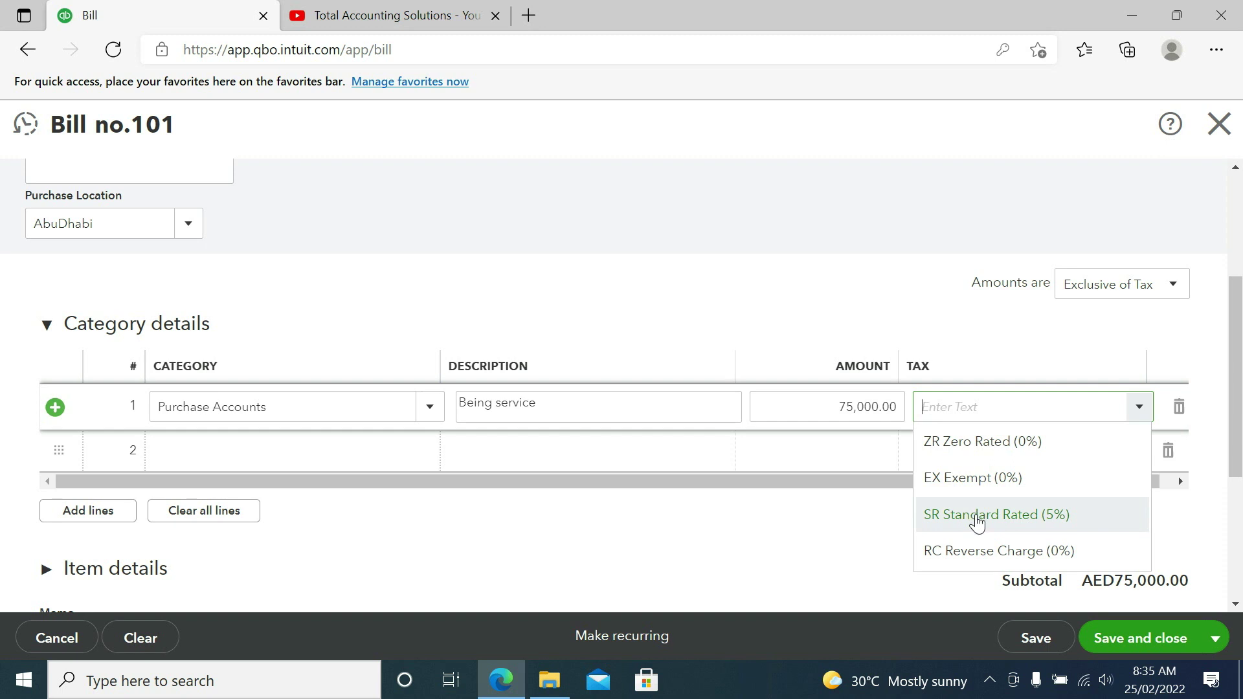
pyautogui.click(977, 516)
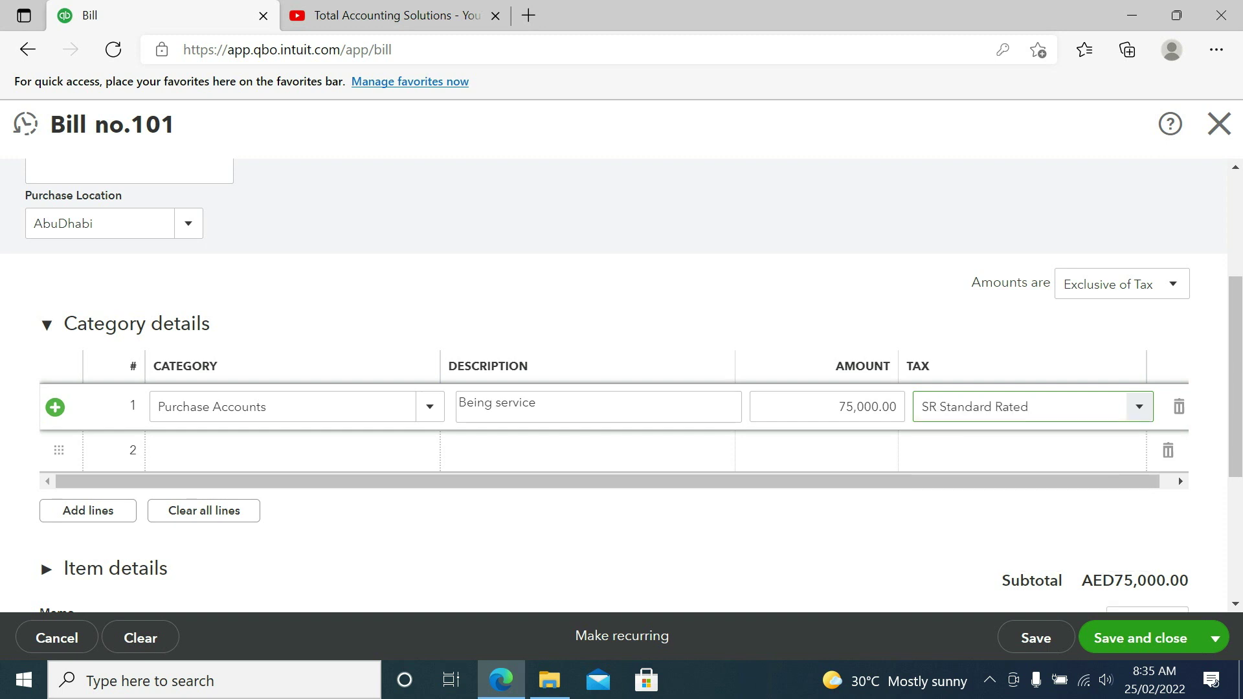
# Step: Save bill 101 without memo or attachment, totalling AED78,750.00 with 3,750.00 VAT
pyautogui.scroll(-4, 1240, 549)
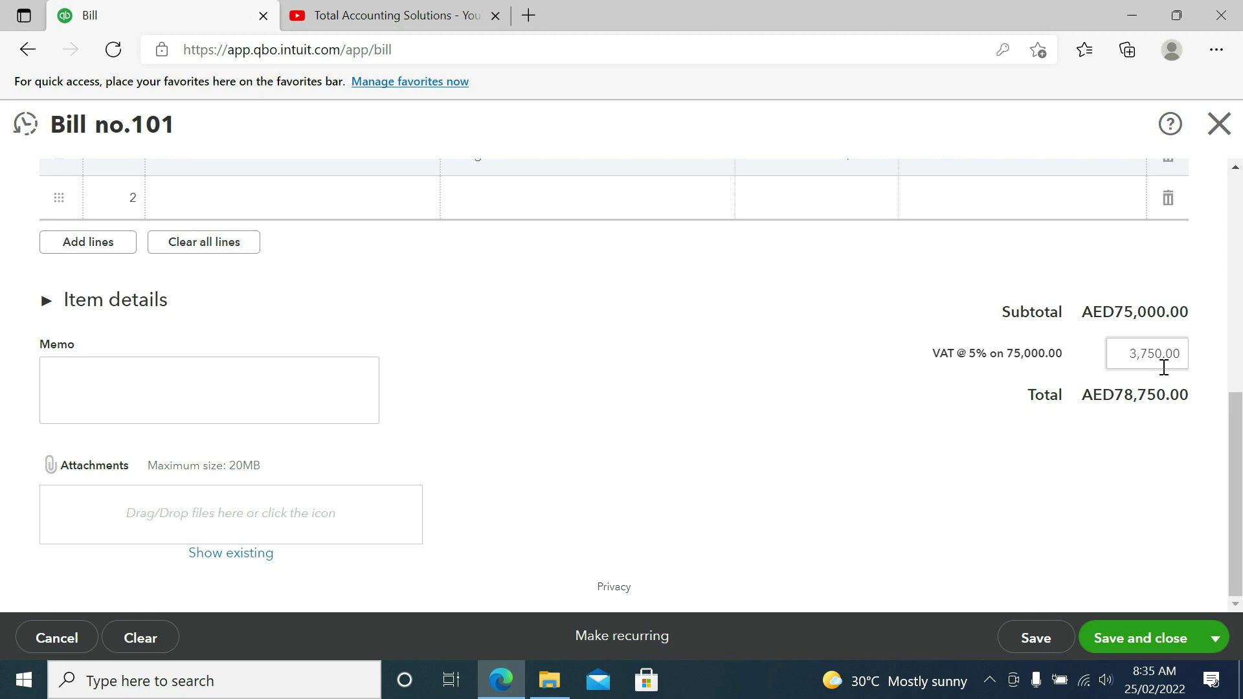
pyautogui.click(152, 376)
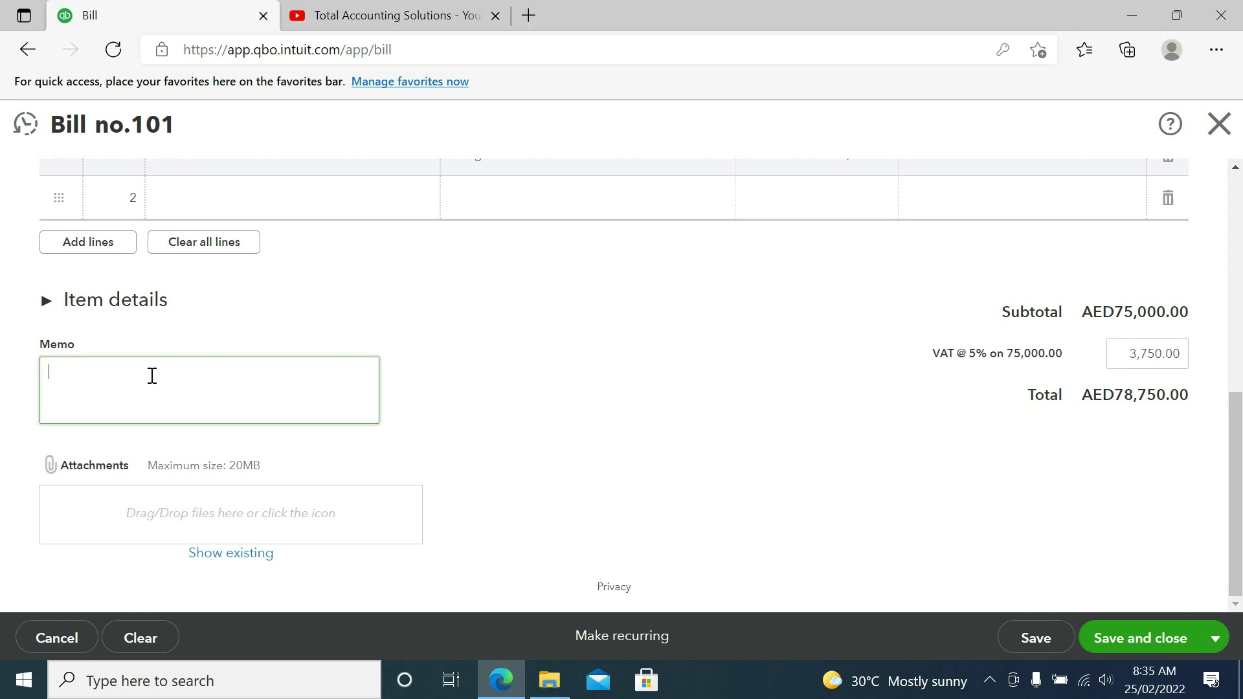
pyautogui.click(156, 510)
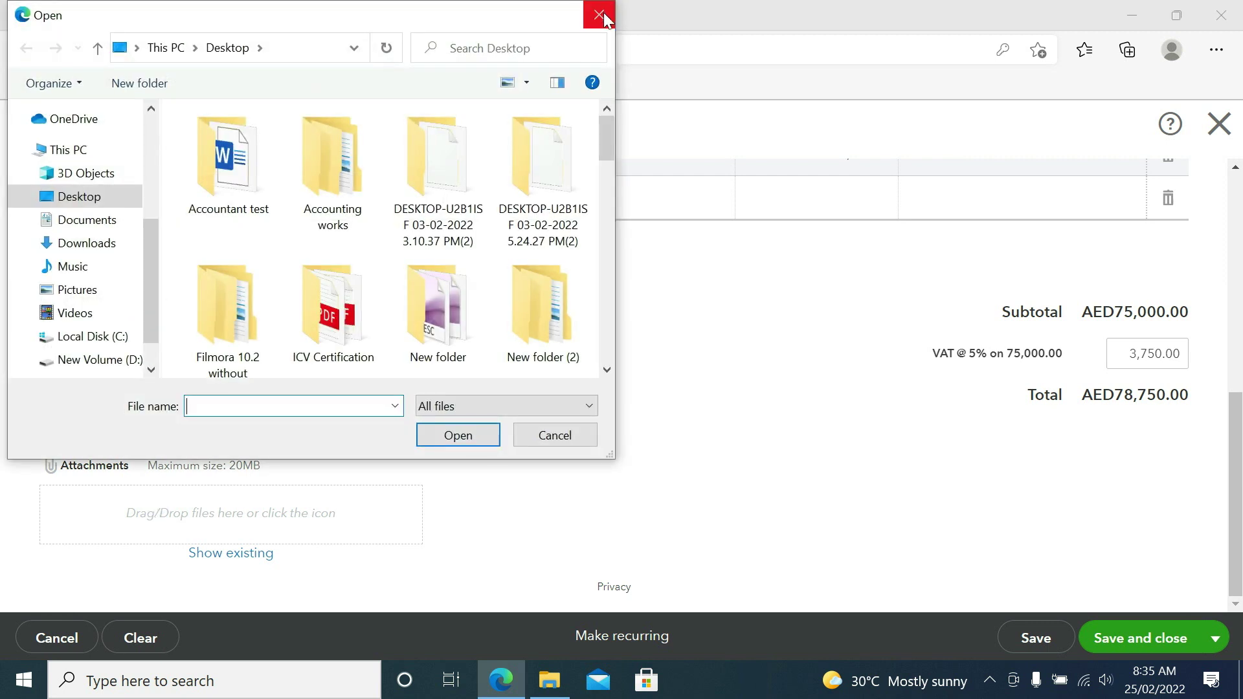
pyautogui.click(601, 13)
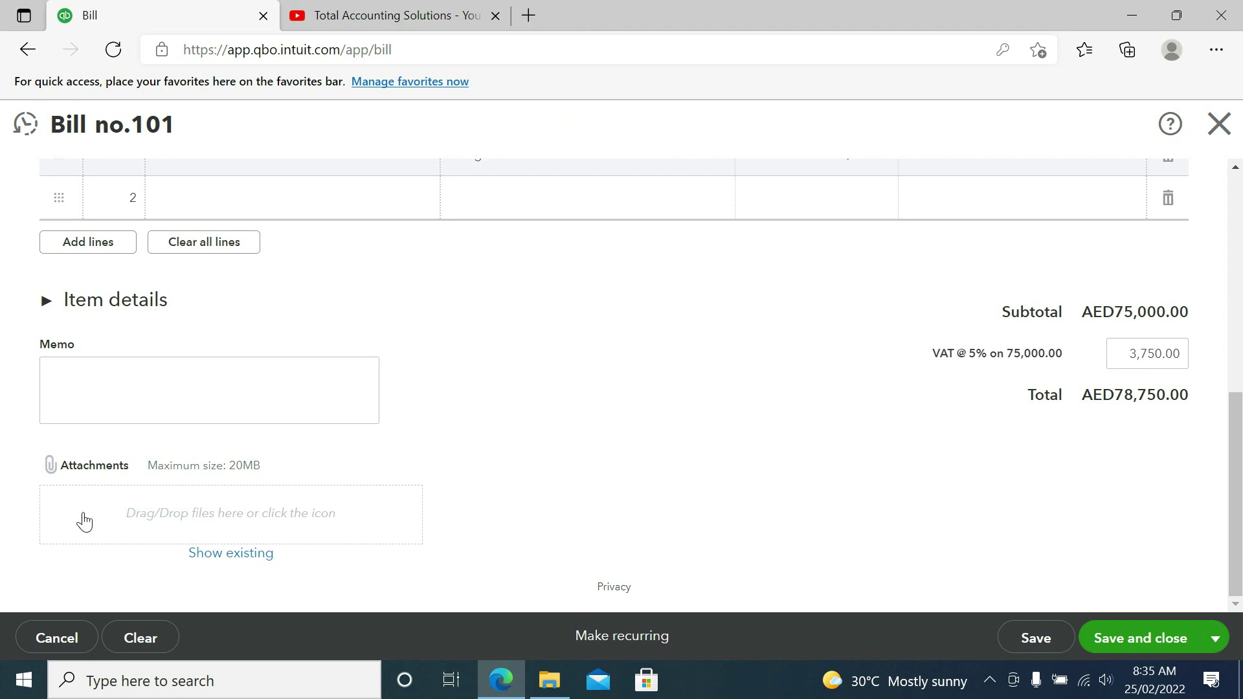
pyautogui.click(1042, 639)
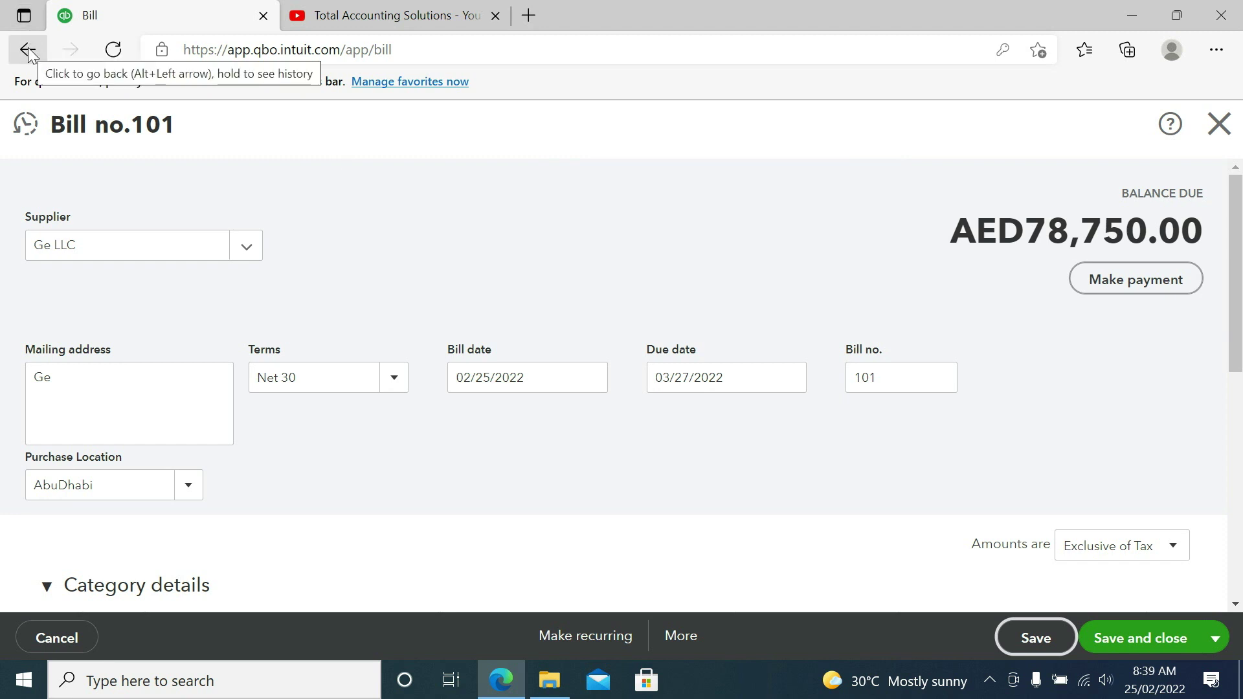
# Step: Return to Reports and open Profit and Loss to check Purchase Accounts at 75,000.00
pyautogui.click(28, 51)
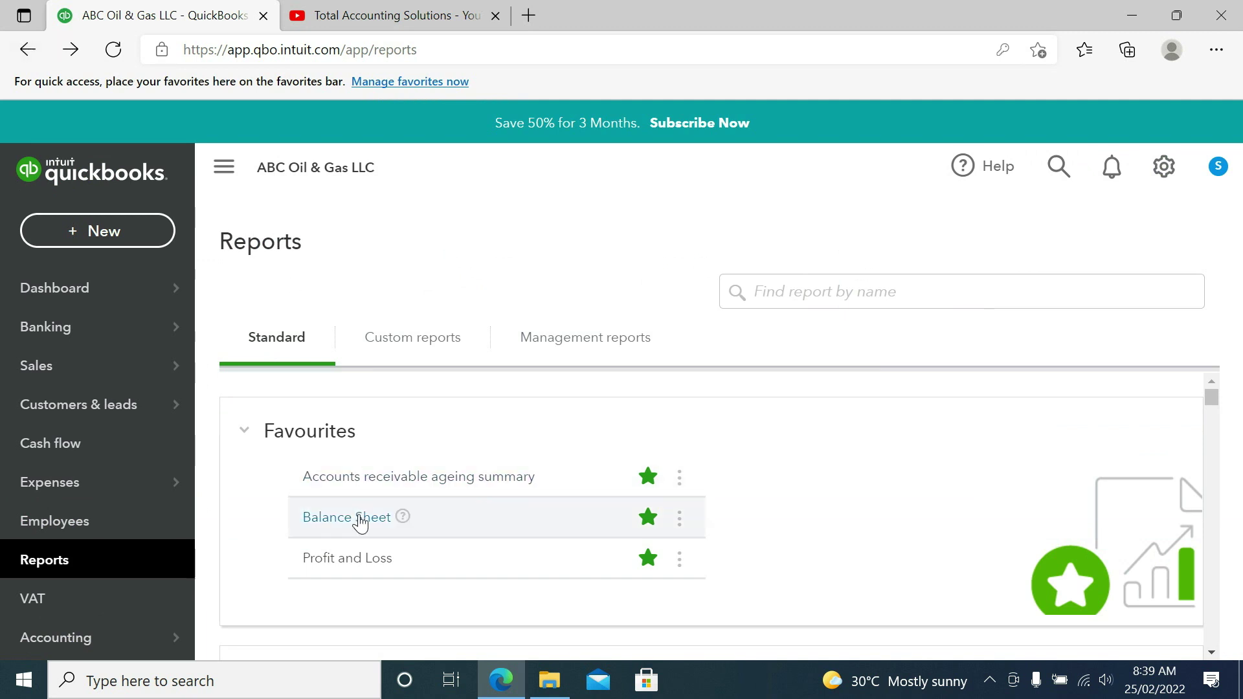
pyautogui.click(365, 560)
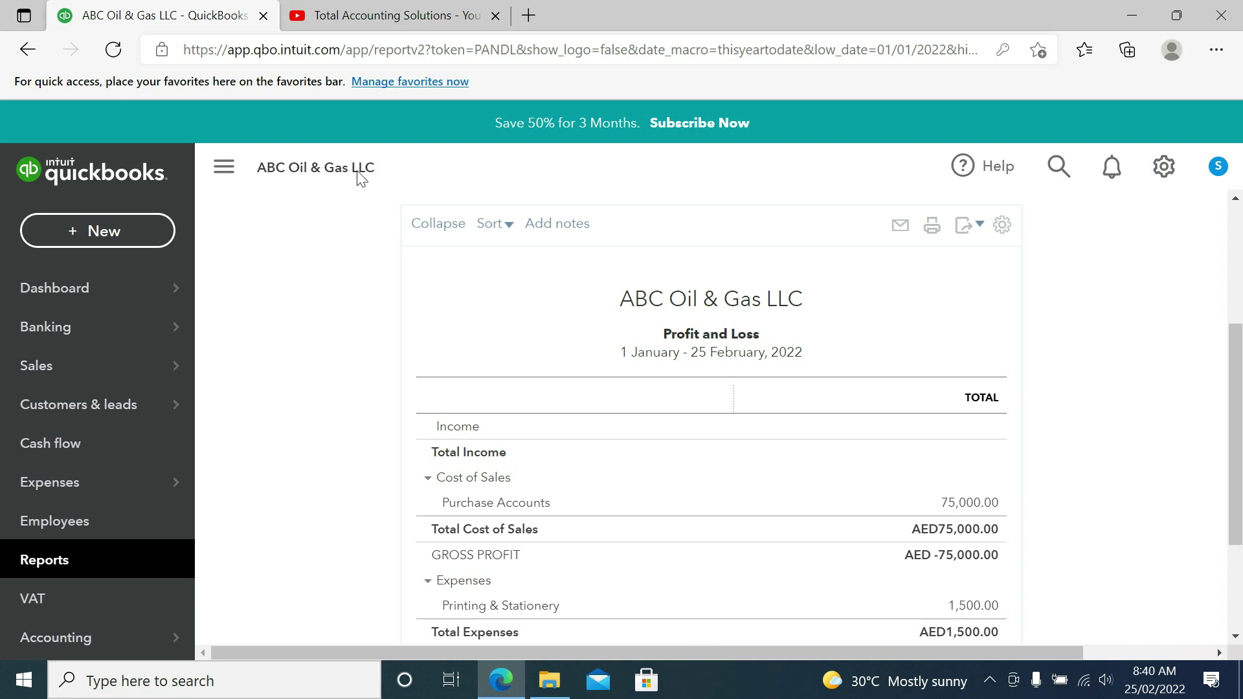
# Step: Open the VAT Detail Report for January - March 2022 and locate Bill 101 under Boxes 7 and 12
pyautogui.click(67, 561)
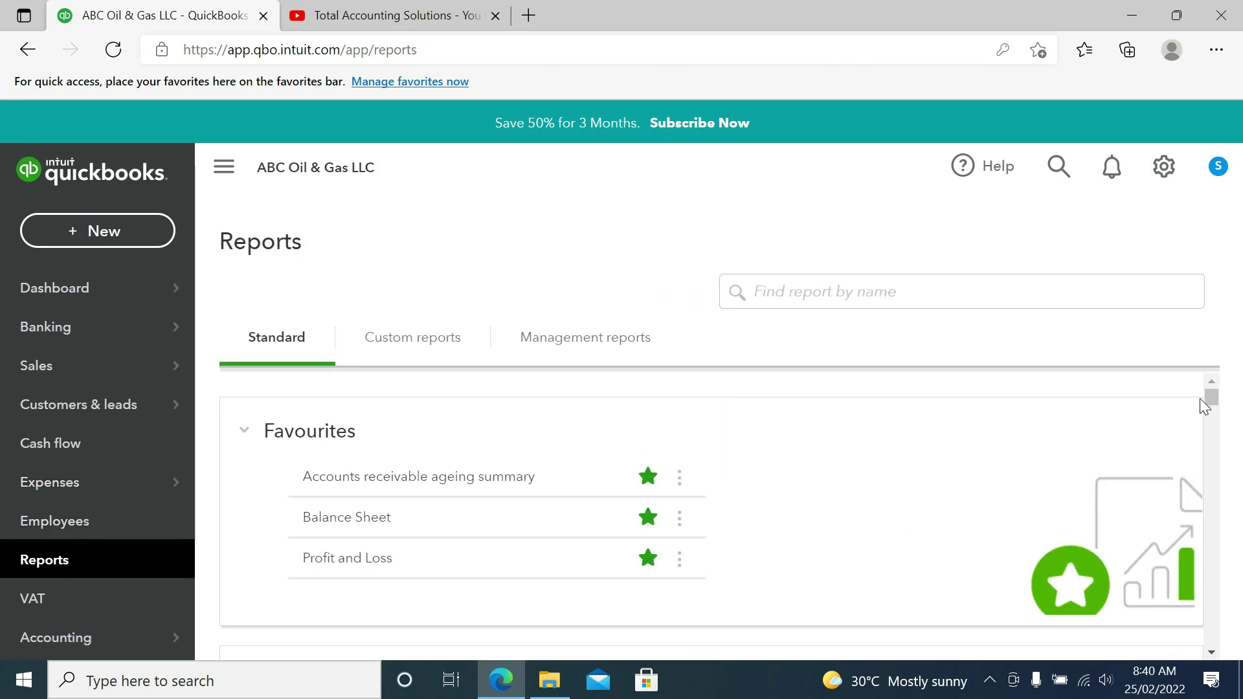
pyautogui.moveTo(1212, 403); pyautogui.dragTo(1233, 582)
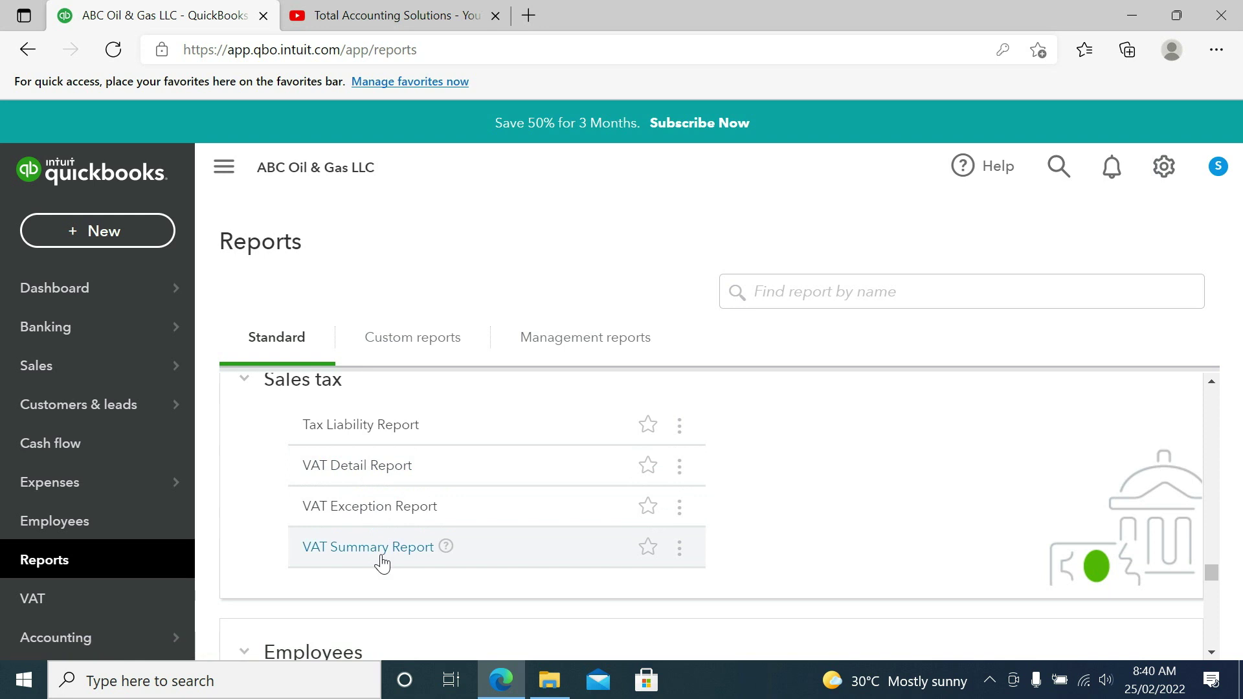
pyautogui.click(370, 472)
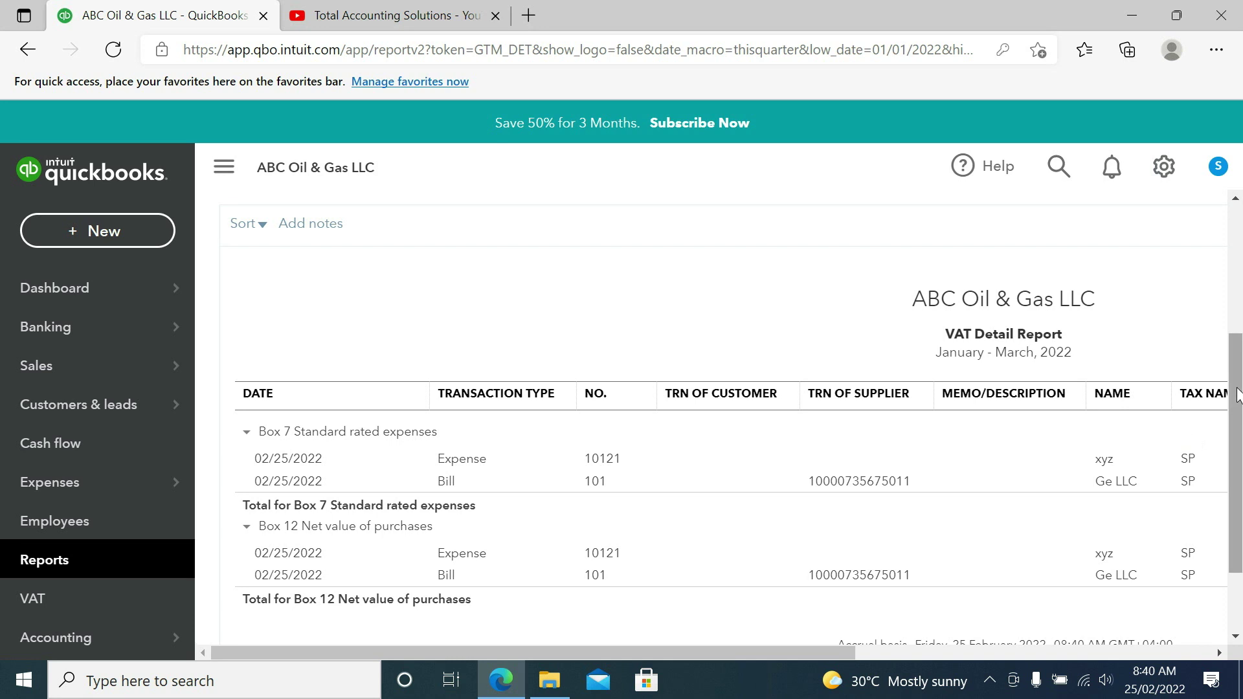
pyautogui.moveTo(1237, 395); pyautogui.dragTo(1238, 446)
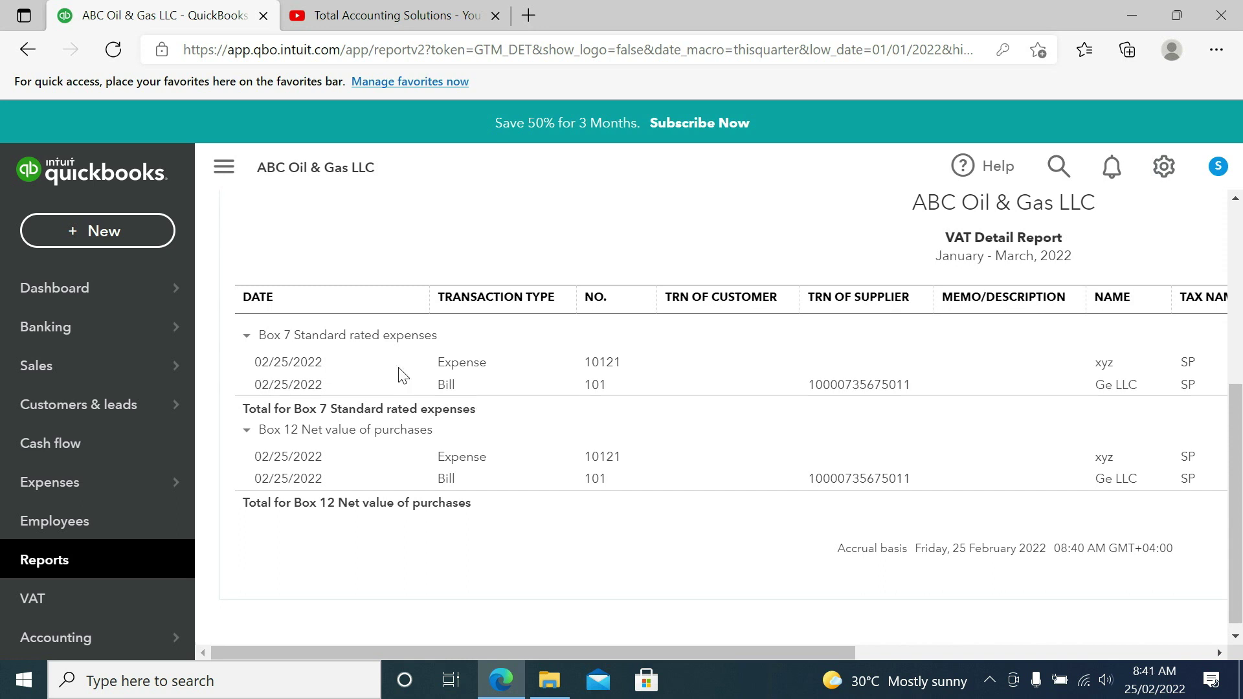
# Step: Open the VAT Summary Report and review Box 7 at 3,825.00 and Box 12 at 76,500.00
pyautogui.click(27, 49)
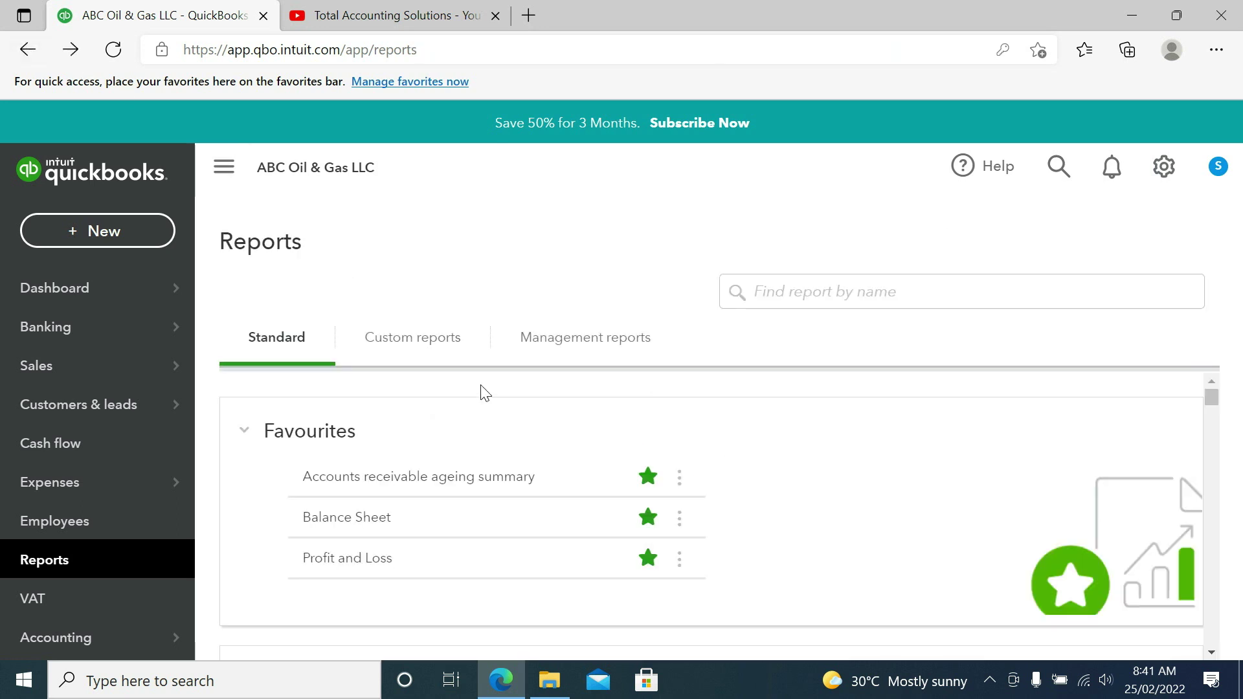
pyautogui.moveTo(1215, 405); pyautogui.dragTo(1201, 572)
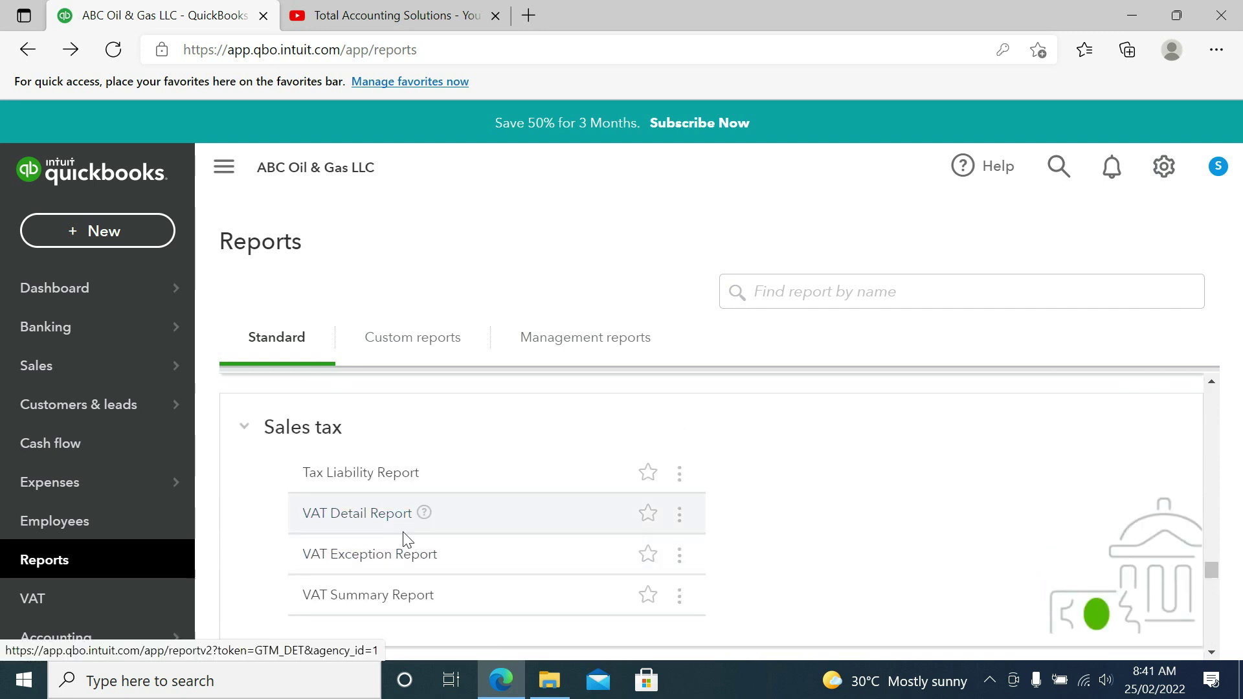
pyautogui.click(391, 599)
pyautogui.scroll(-3, 1003, 508)
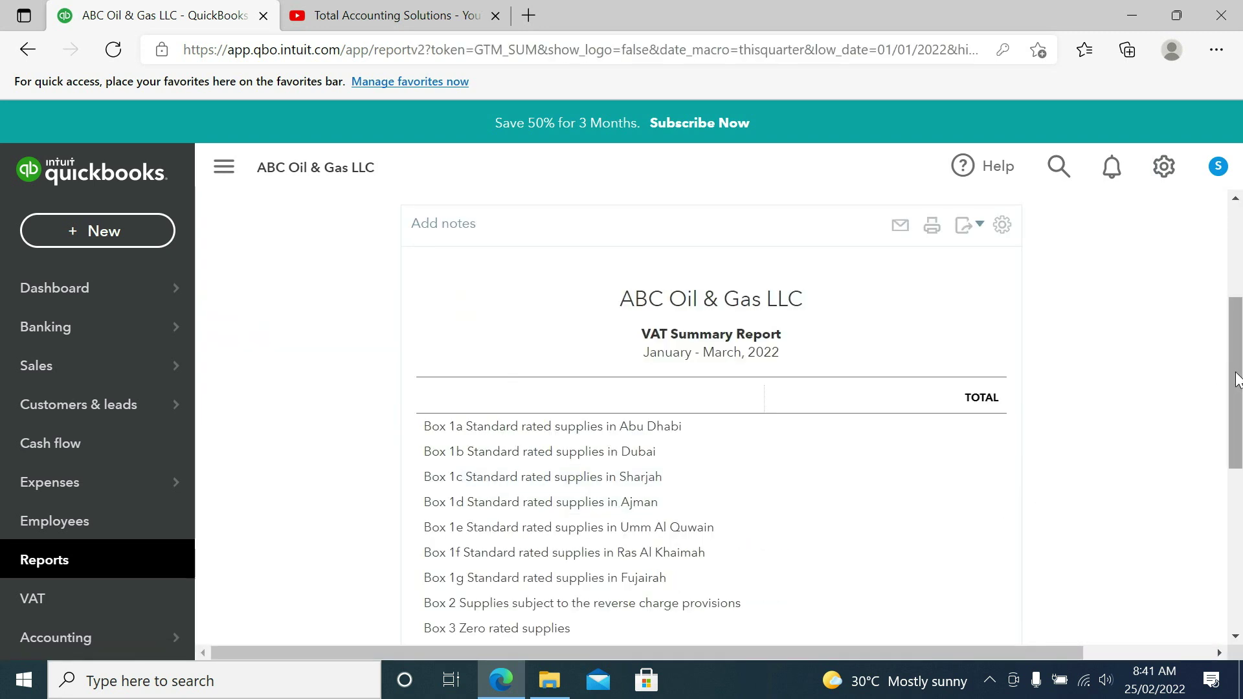
pyautogui.moveTo(1237, 380); pyautogui.dragTo(1236, 469)
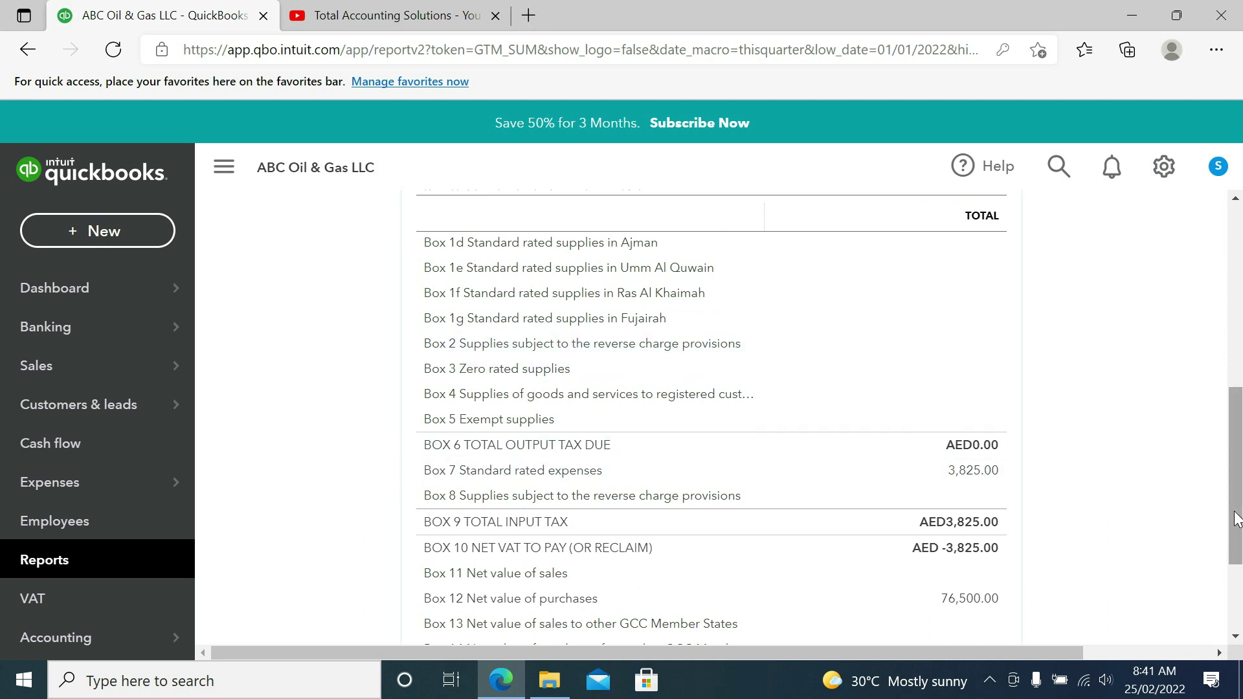
pyautogui.scroll(-2, 1230, 515)
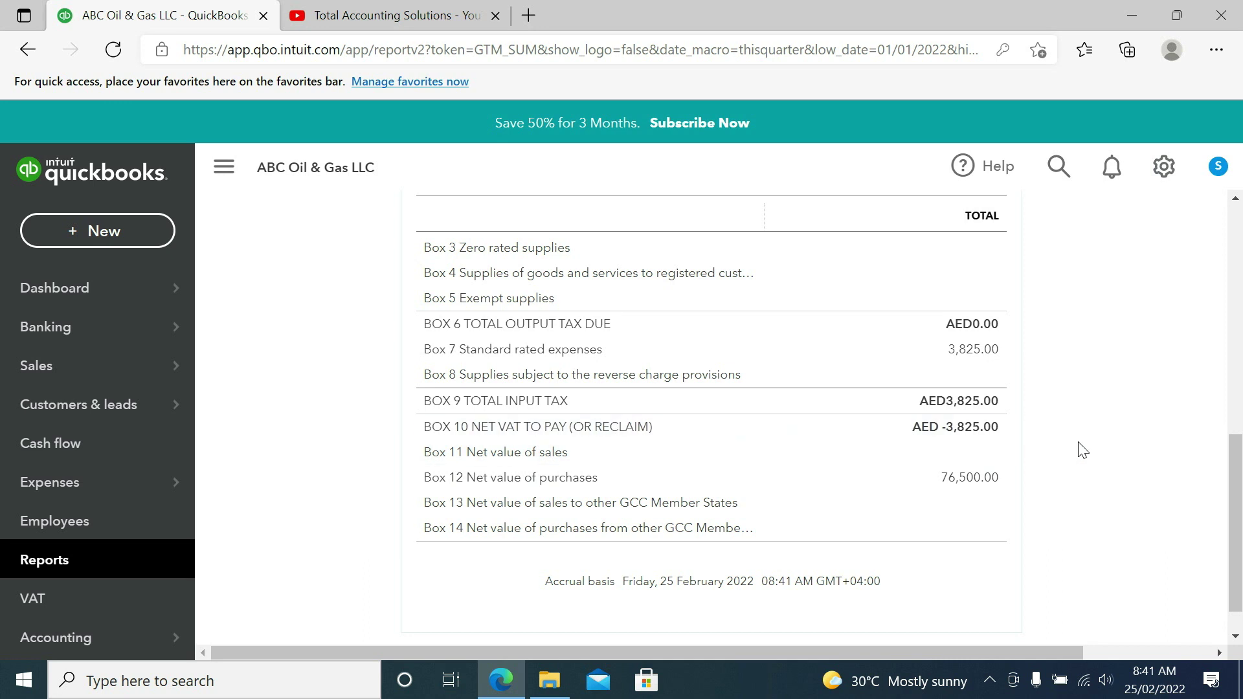
pyautogui.moveTo(1240, 492); pyautogui.dragTo(1218, 319)
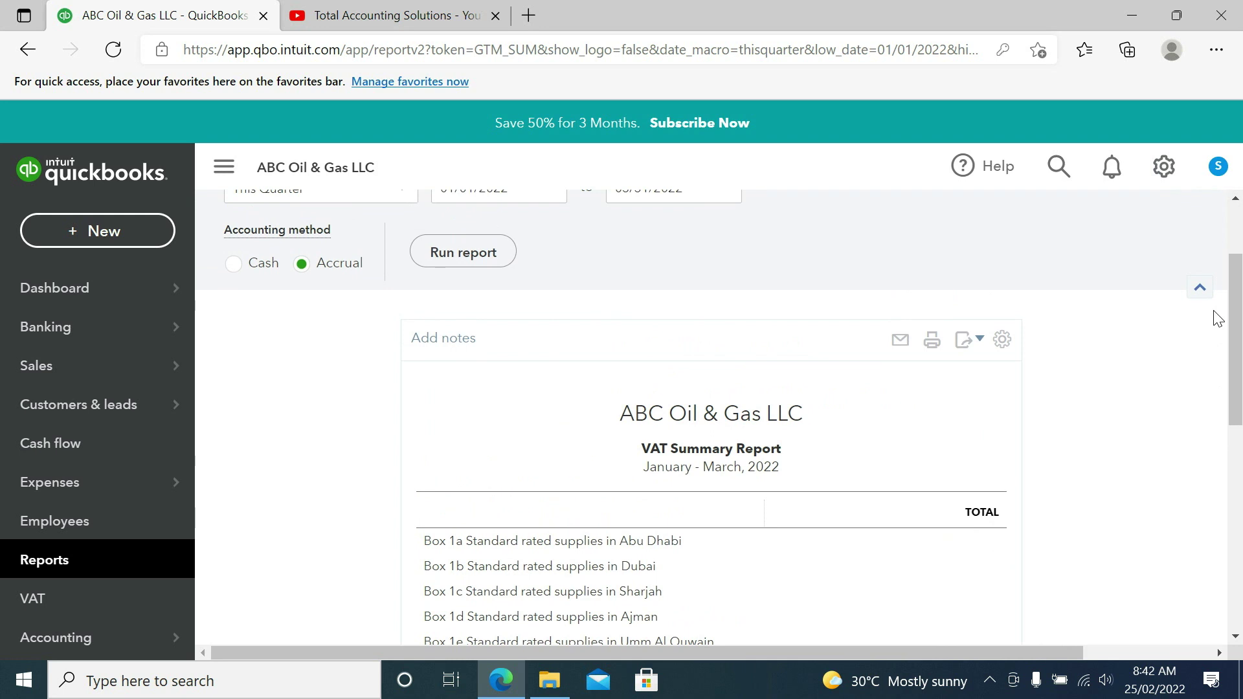